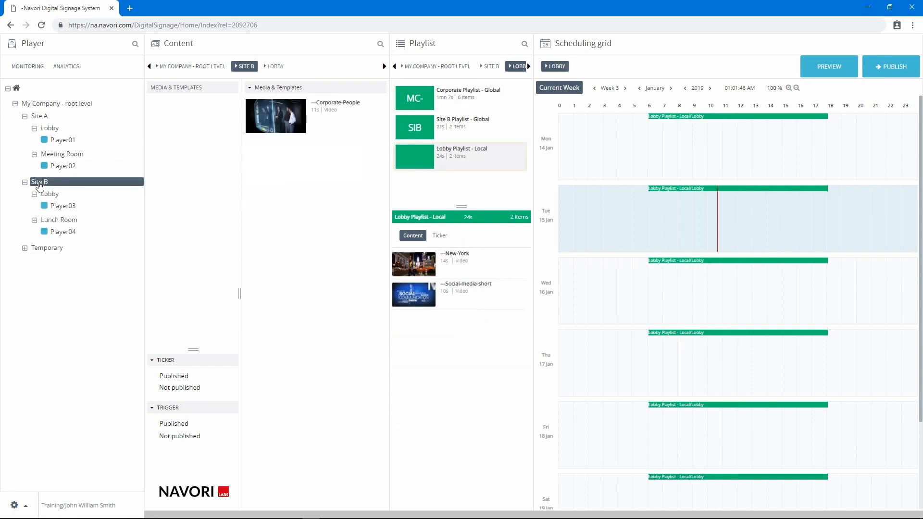
- View the media, playlists and schedules of Site B's Lobby and Lunch Room groups
click(48, 194)
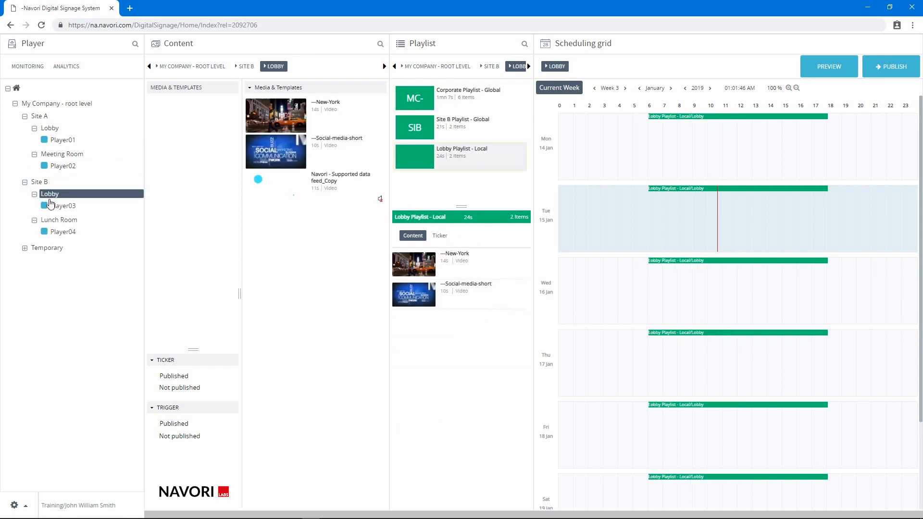
click(51, 221)
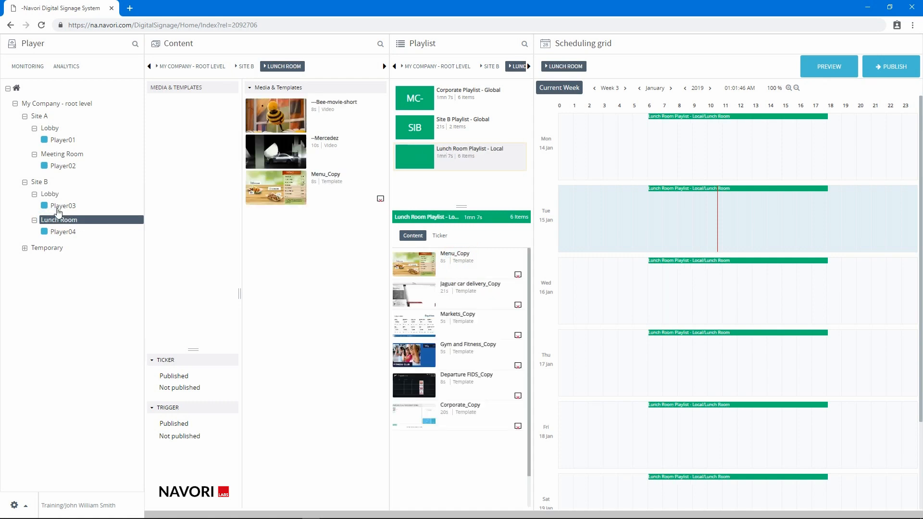
- Add a new group named Site C under the My Company root level
click(47, 104)
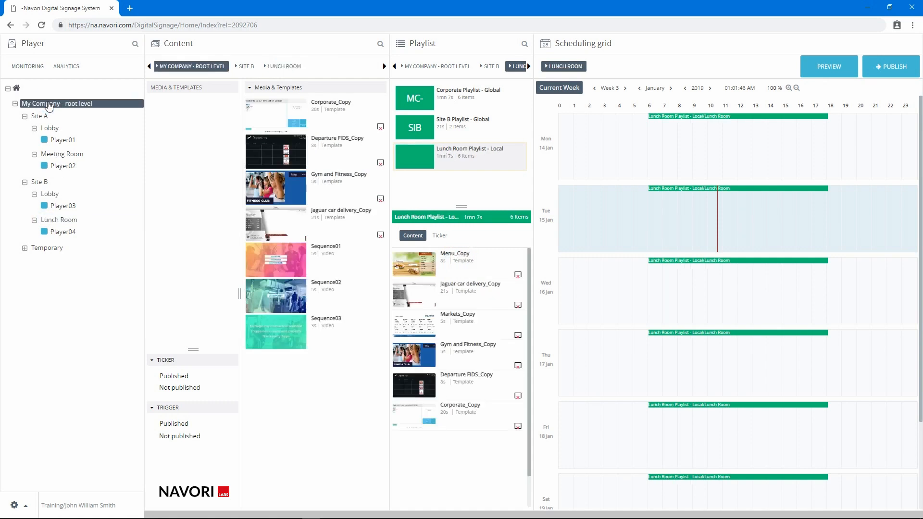
right_click(48, 104)
click(54, 112)
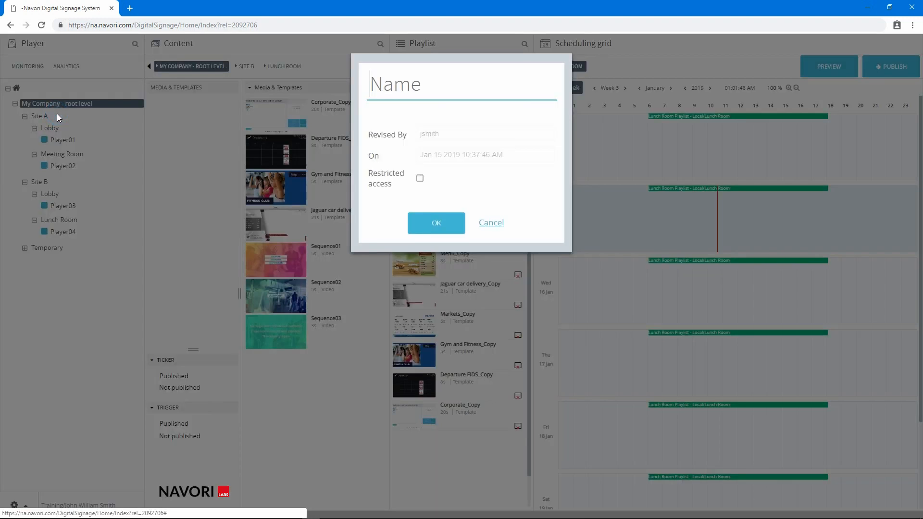
text(Sit)
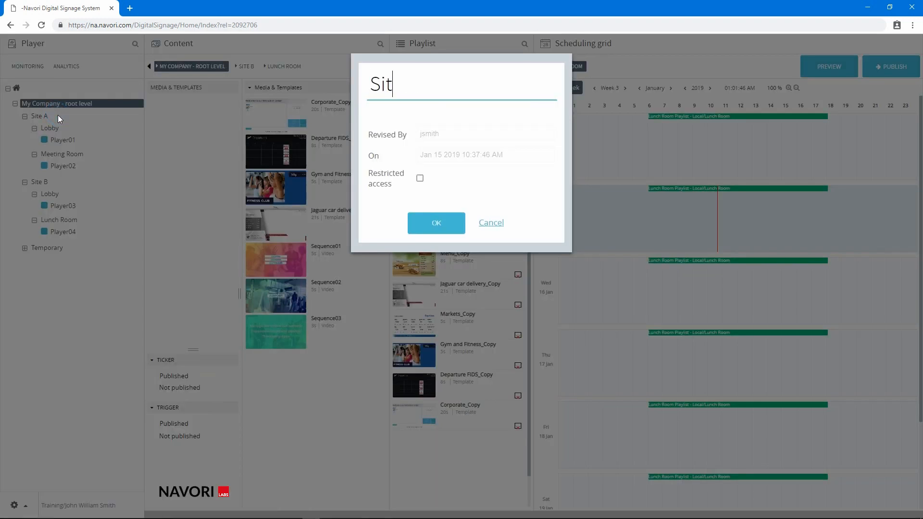
text(e C)
click(426, 223)
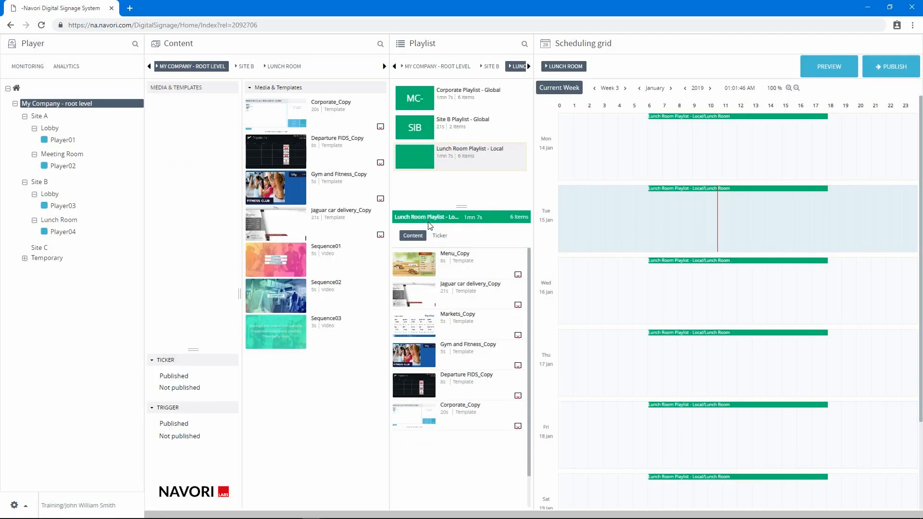
- Add a subgroup named Lobby inside the Site C group
click(41, 248)
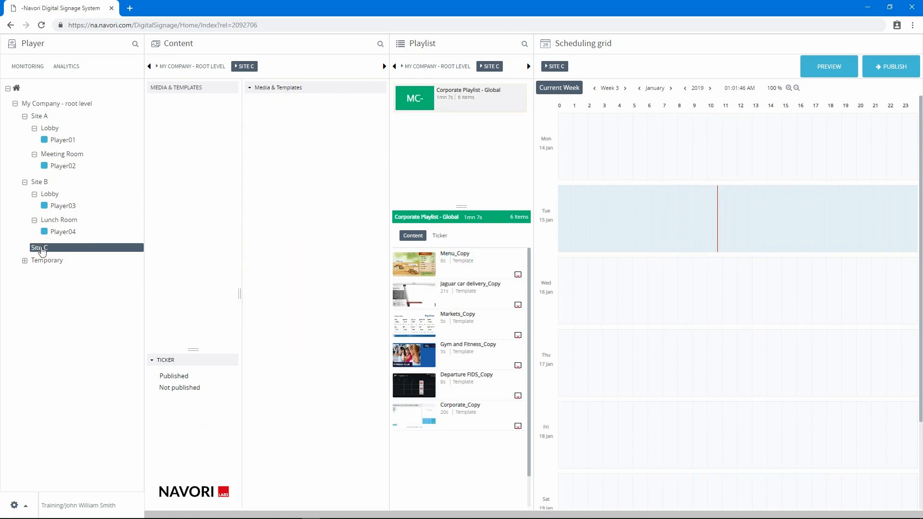
right_click(42, 249)
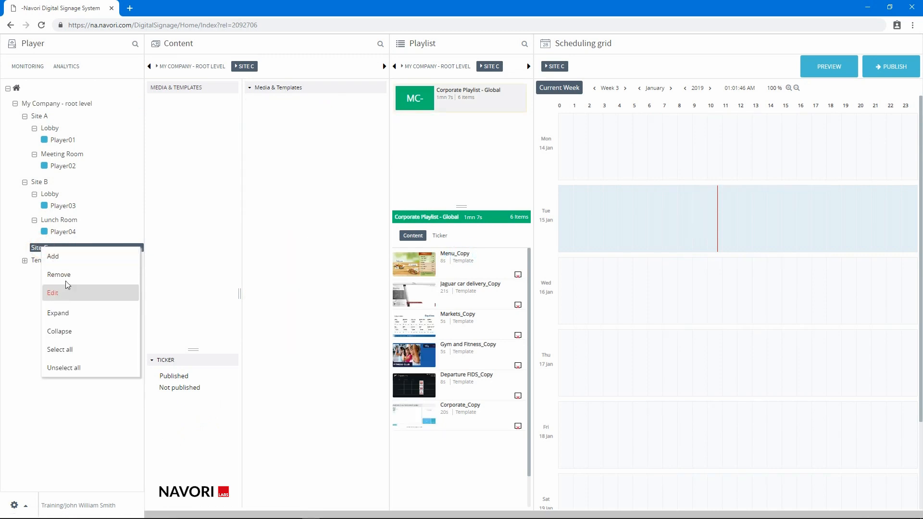
click(63, 253)
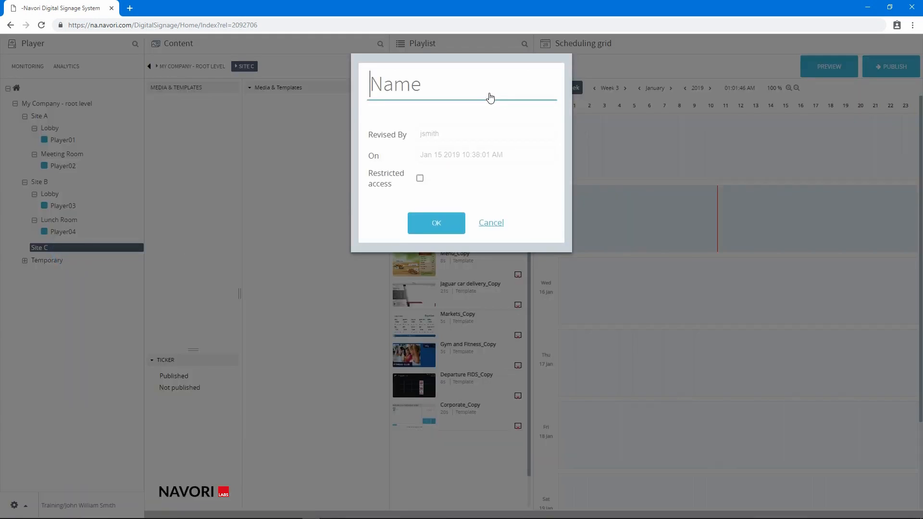
text(Lobby)
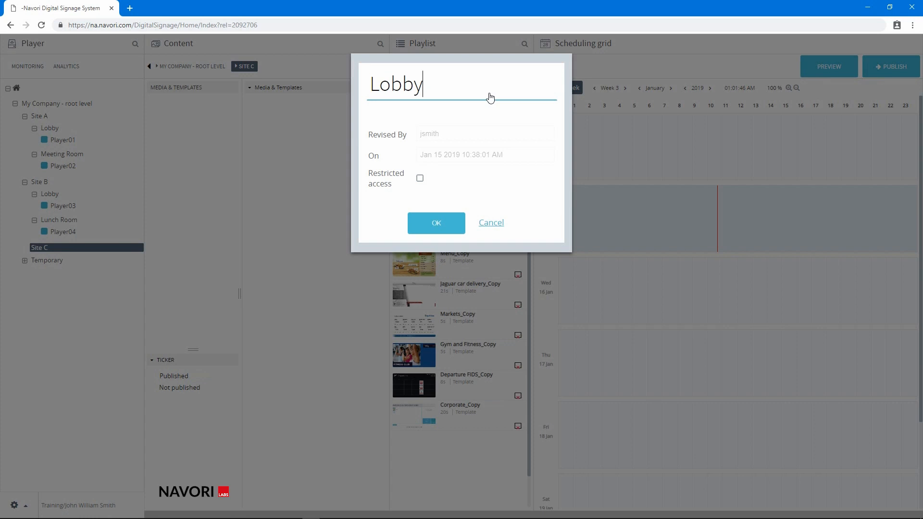
click(440, 223)
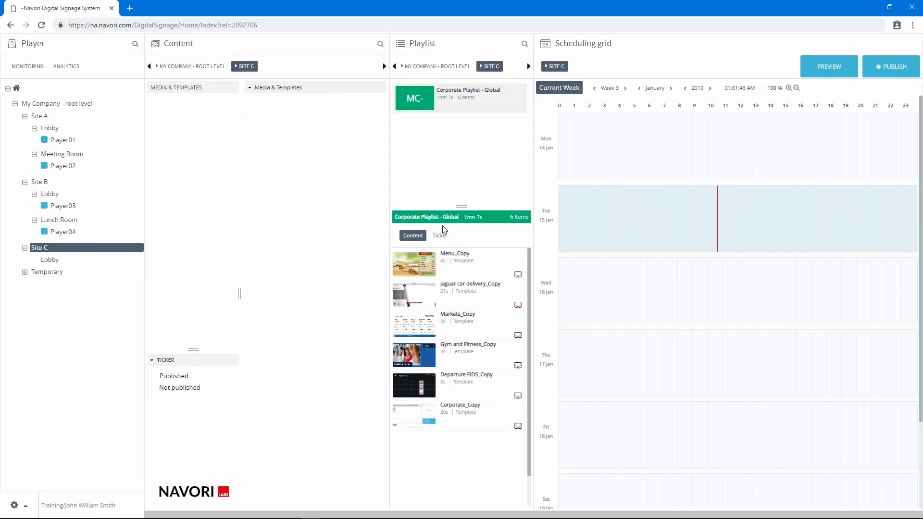
- Move Player05 from the Temporary group into the Lobby group of Site C
click(25, 272)
click(36, 284)
right_click(46, 286)
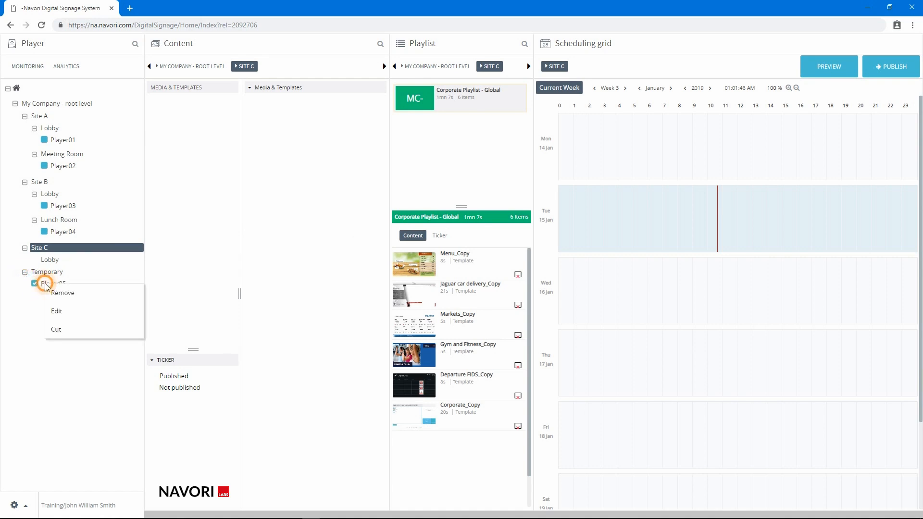
click(57, 329)
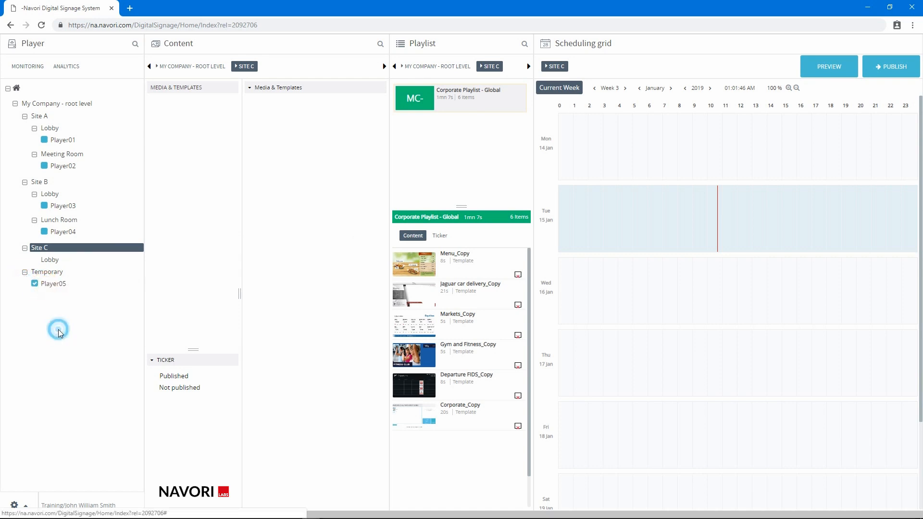
click(48, 260)
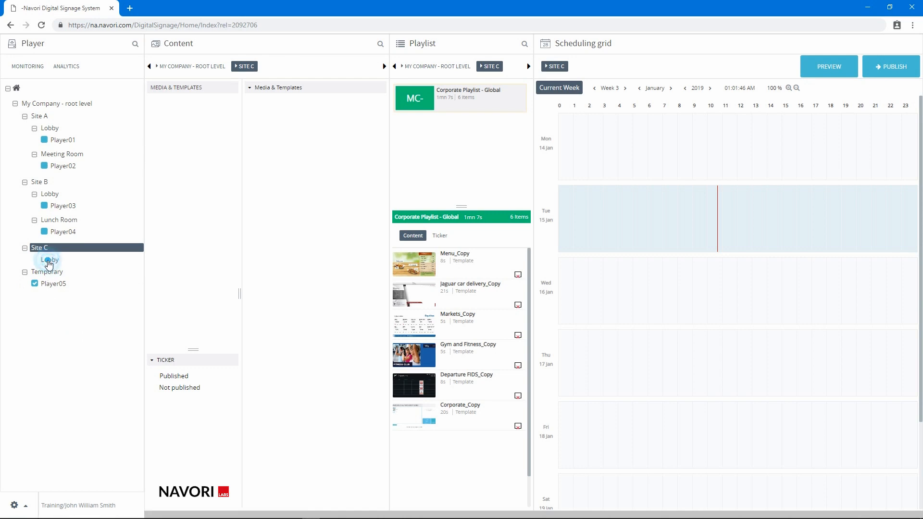
right_click(50, 262)
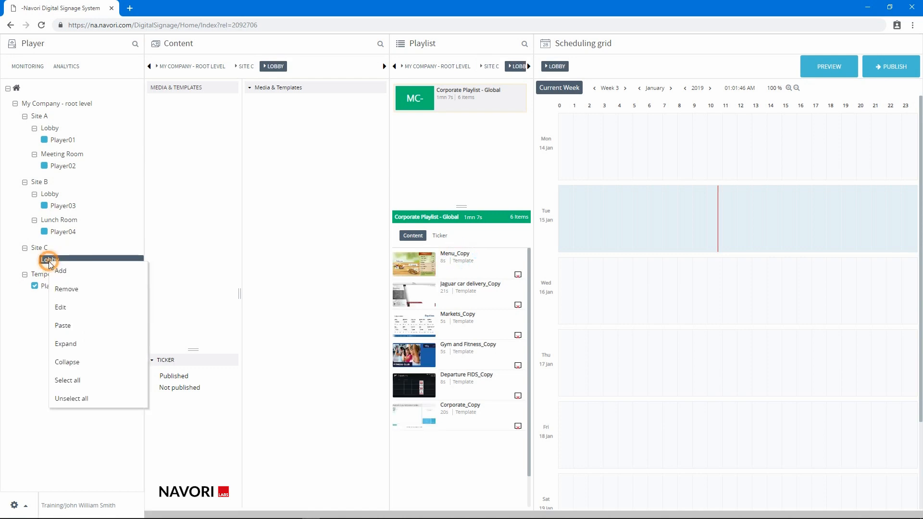
click(62, 326)
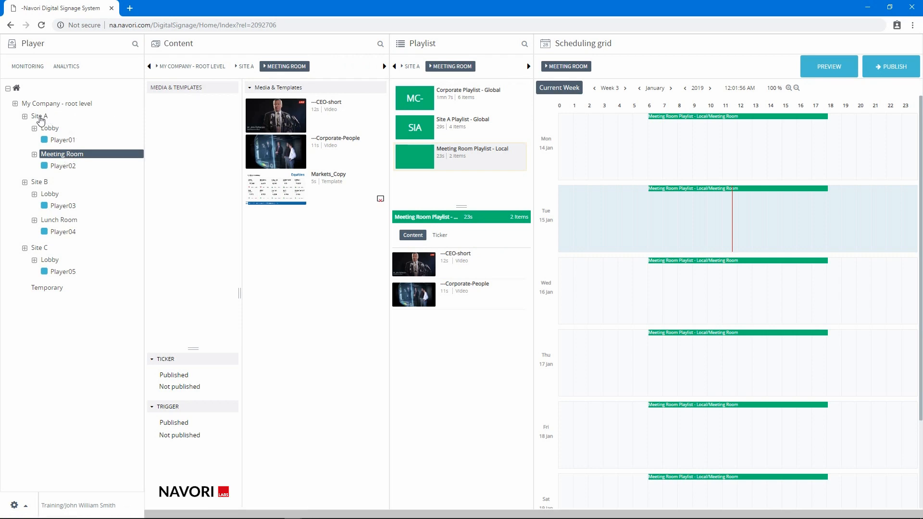
- Review the content and playlists available at the Site A level and at the My Company root level
click(40, 116)
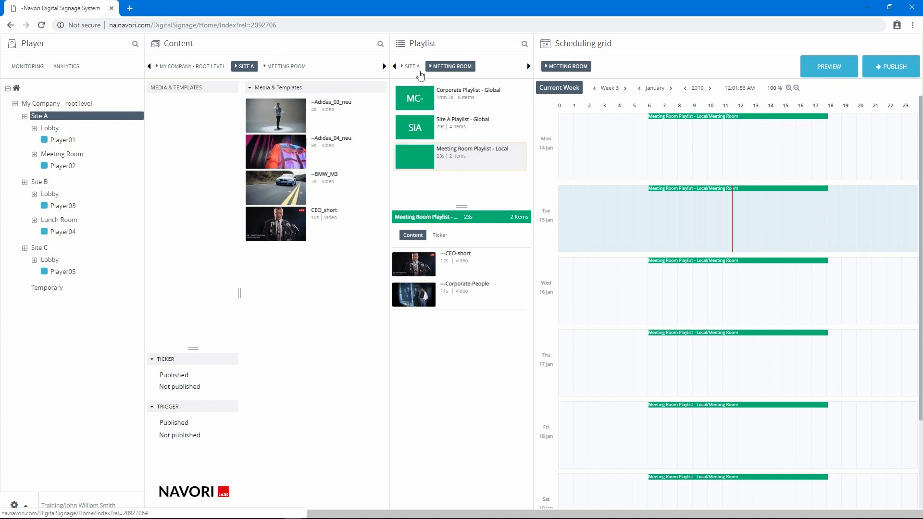
click(413, 69)
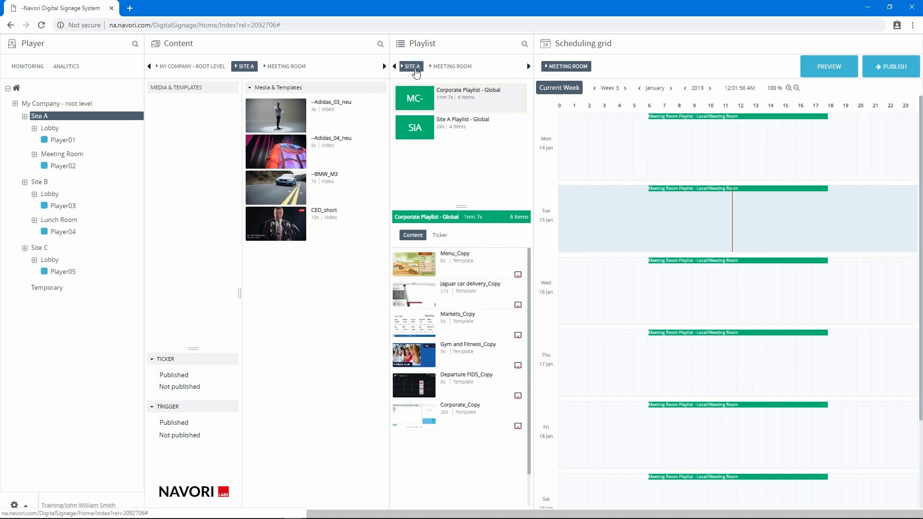
click(47, 104)
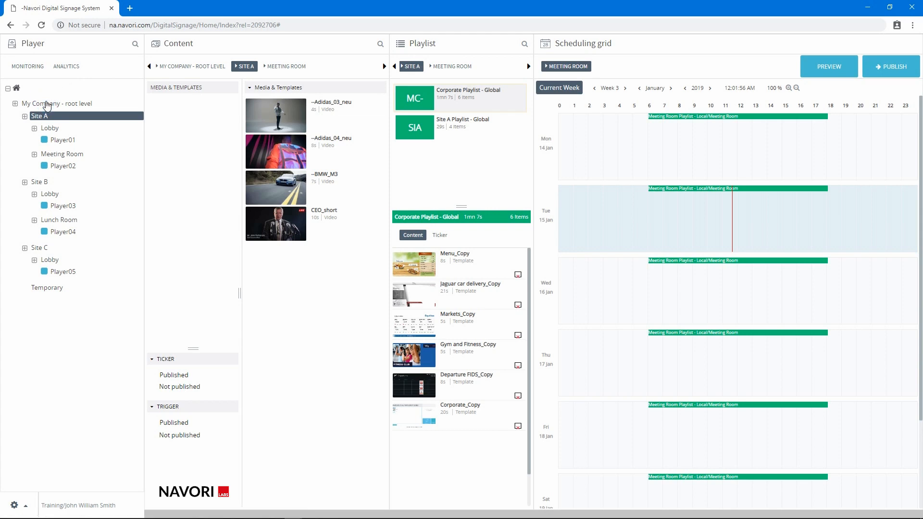
click(394, 68)
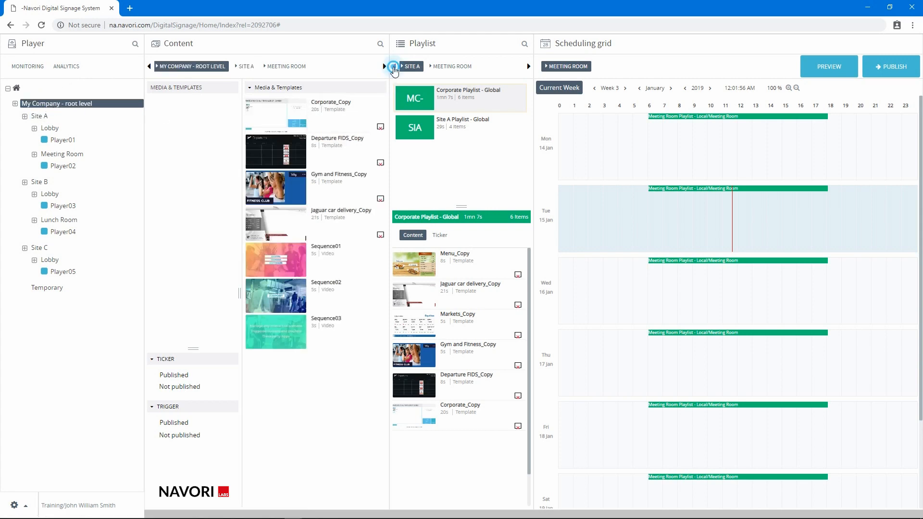
click(415, 69)
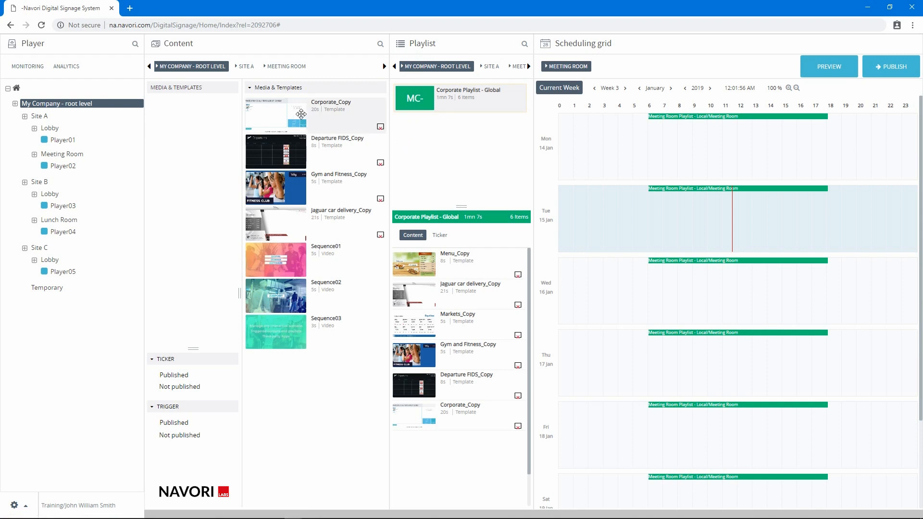
- Add the root-level Corporate_Copy template and the Meeting Room's Markets_Copy template to Meeting Room Playlist - Local
click(519, 68)
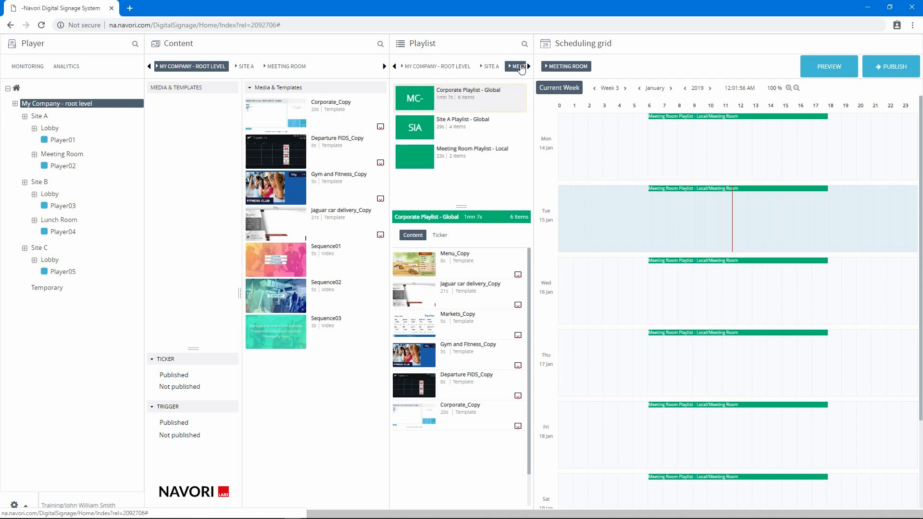
click(427, 158)
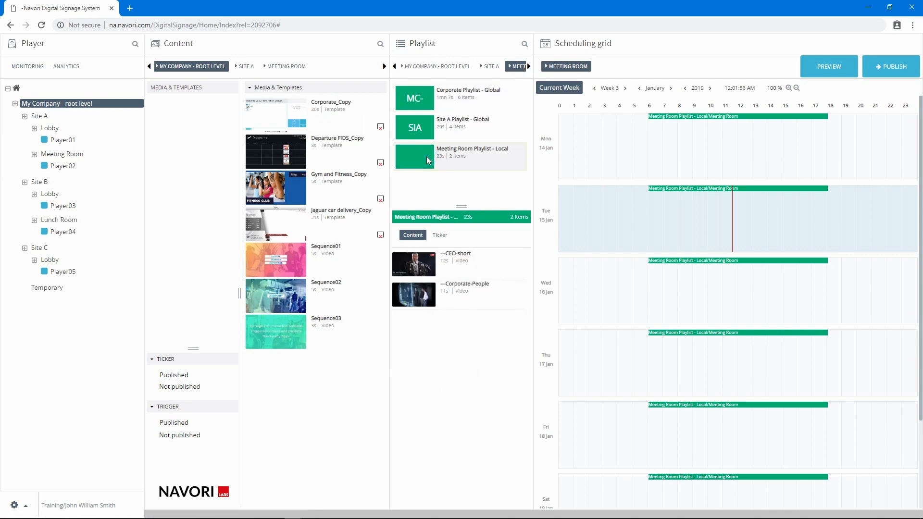
drag(281, 120, 448, 373)
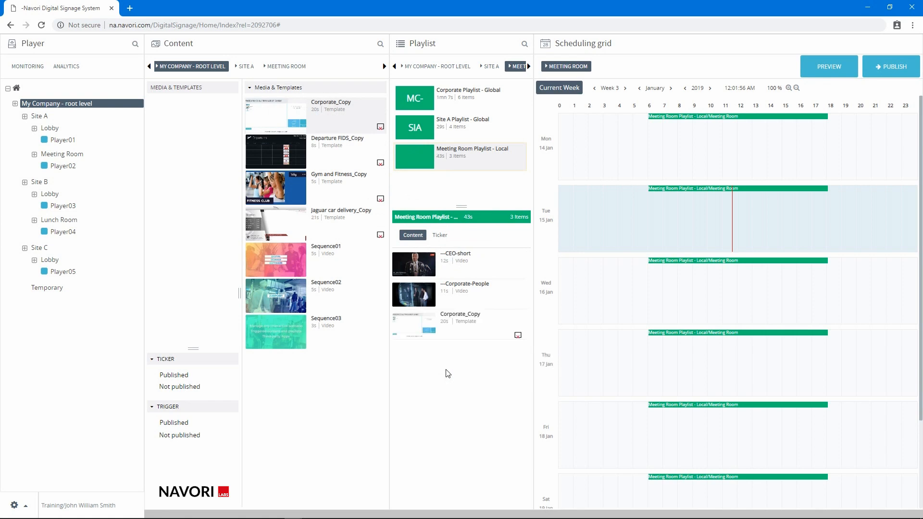
click(286, 67)
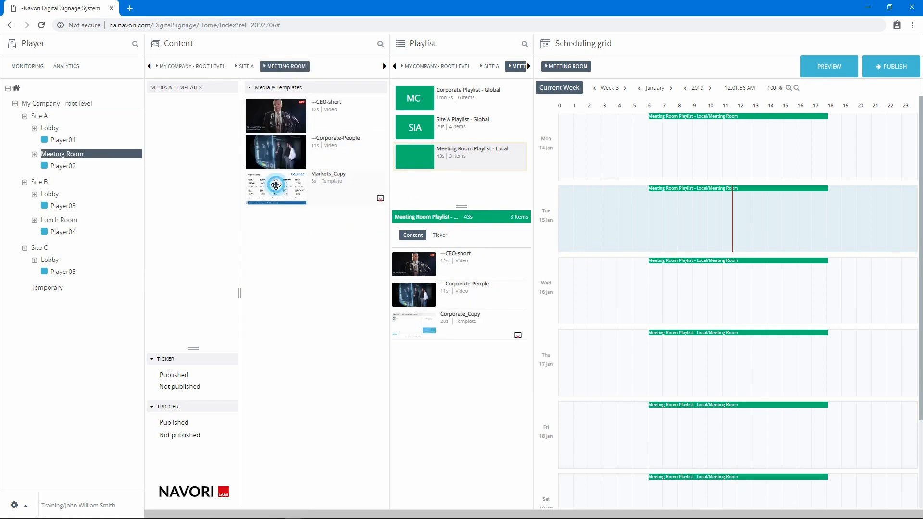
drag(290, 192, 442, 362)
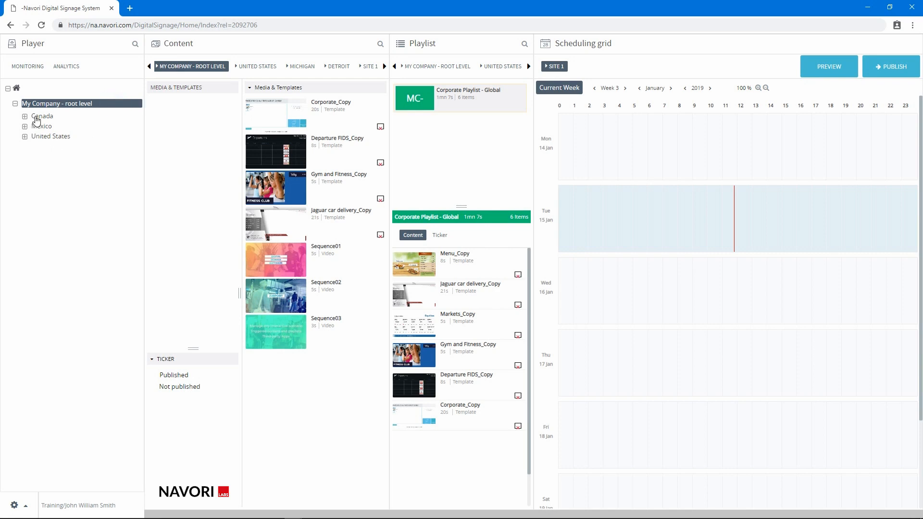
- Expand the United States group down through Michigan, Detroit, New York, Buffalo and Rochester to examine its site hierarchy
click(38, 137)
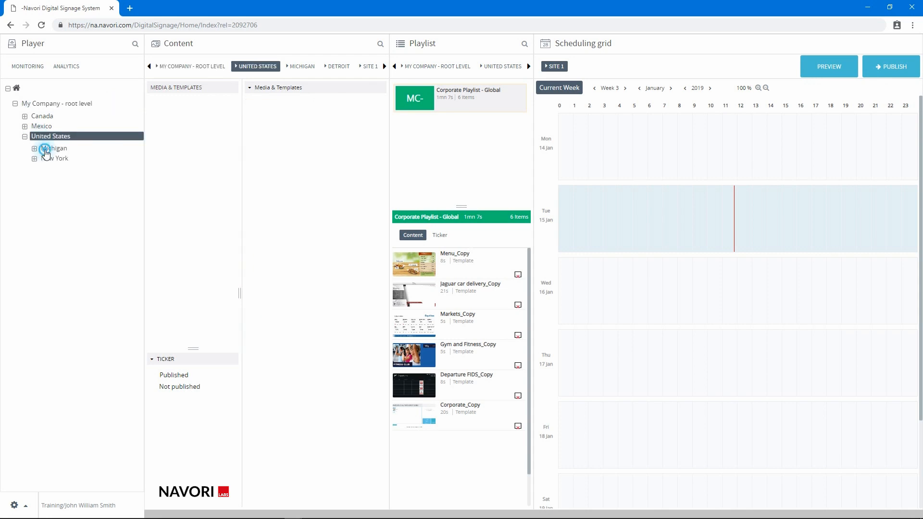
click(47, 149)
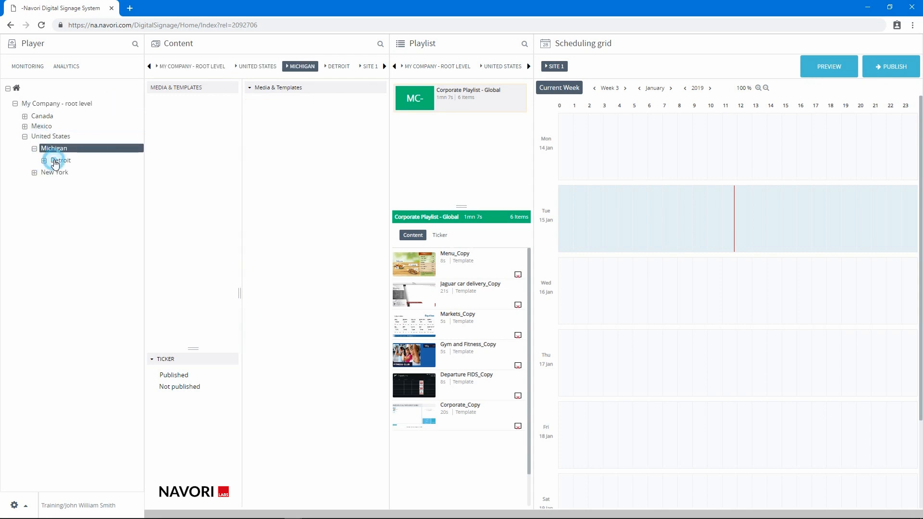
click(58, 161)
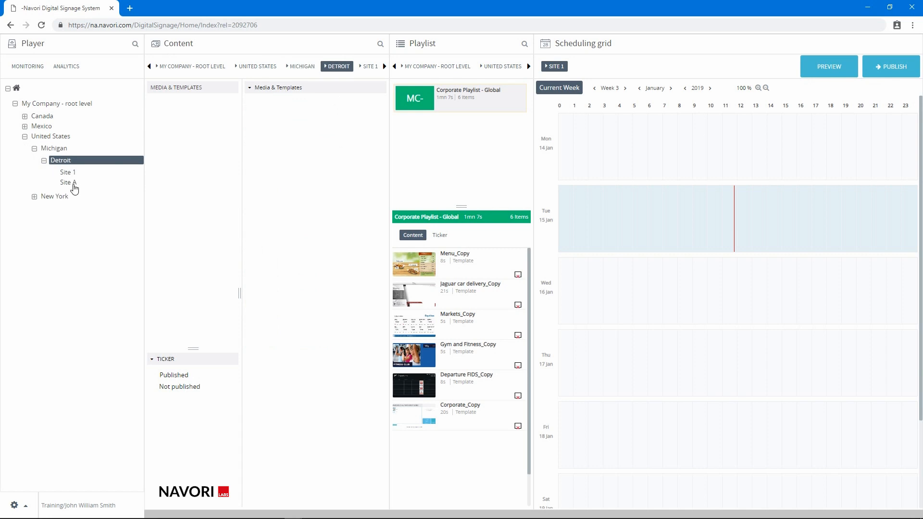
click(52, 201)
click(58, 212)
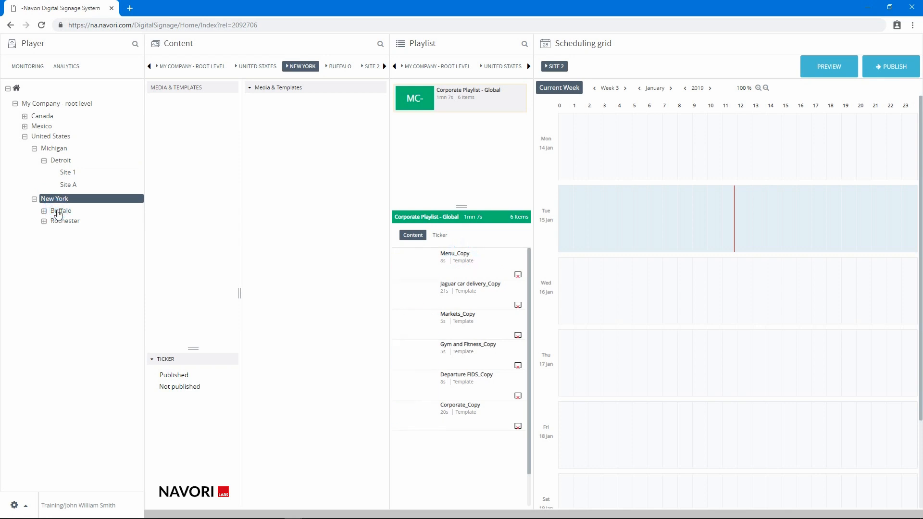
click(58, 212)
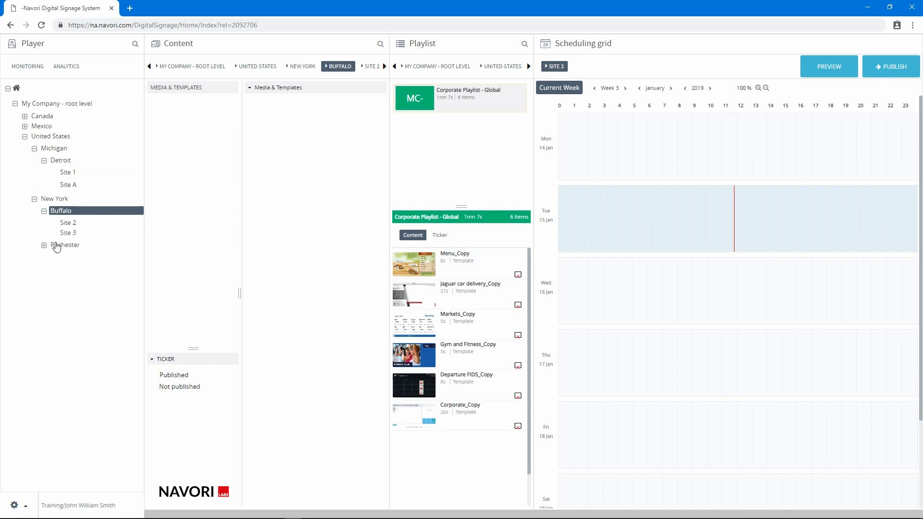
click(56, 246)
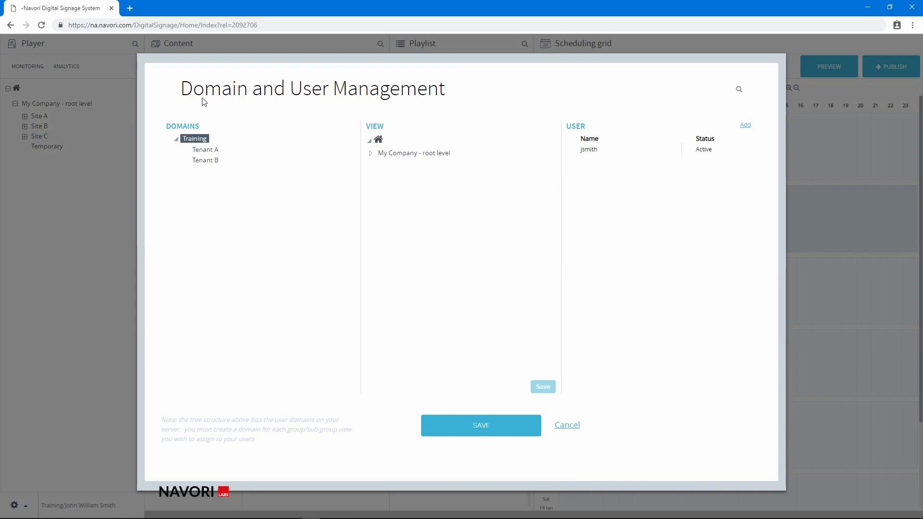
- Select the Tenant A domain in Domain and User Management
click(208, 153)
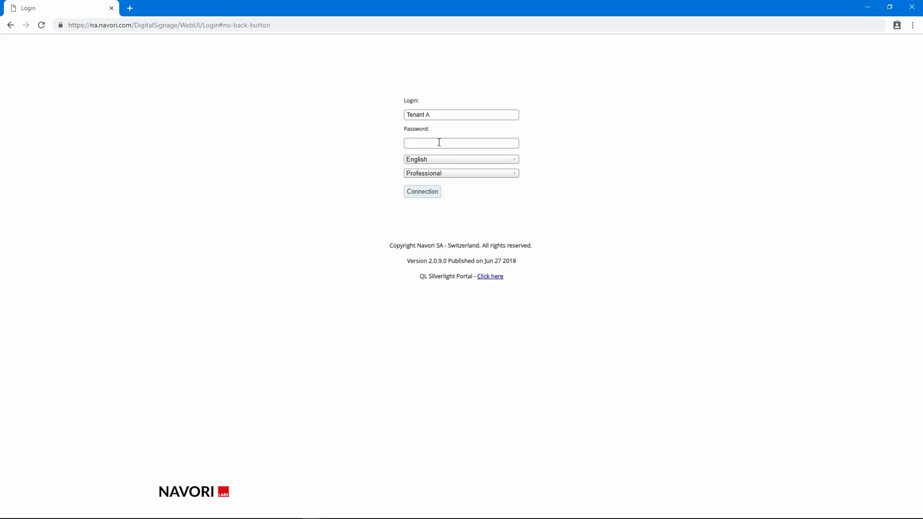
- Sign in as Tenant A with the account password and expand the Meeting Room group to show its player
click(438, 142)
key(Return)
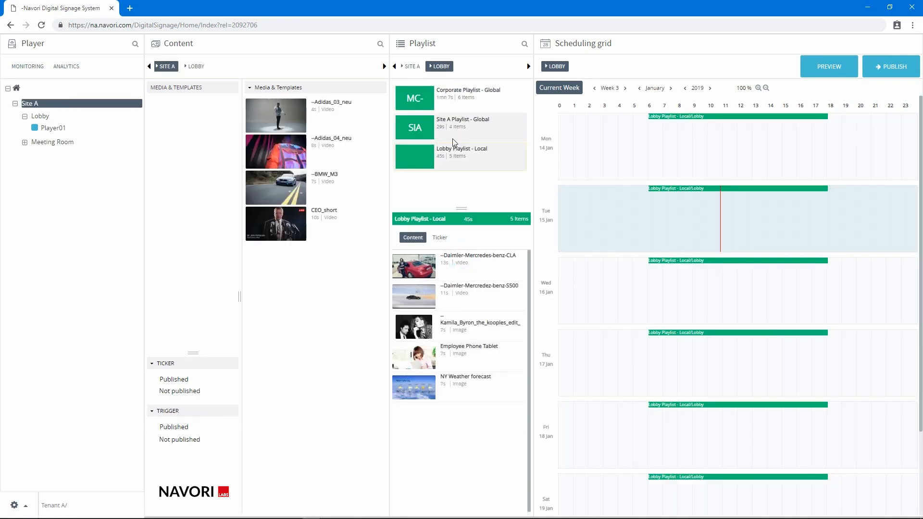
click(25, 143)
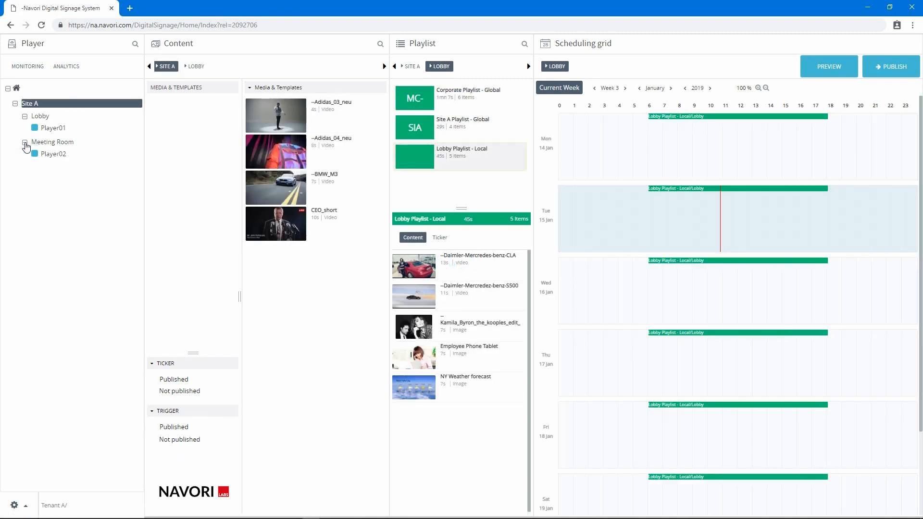
- Add a group named Common Area under Site A and select it
right_click(30, 106)
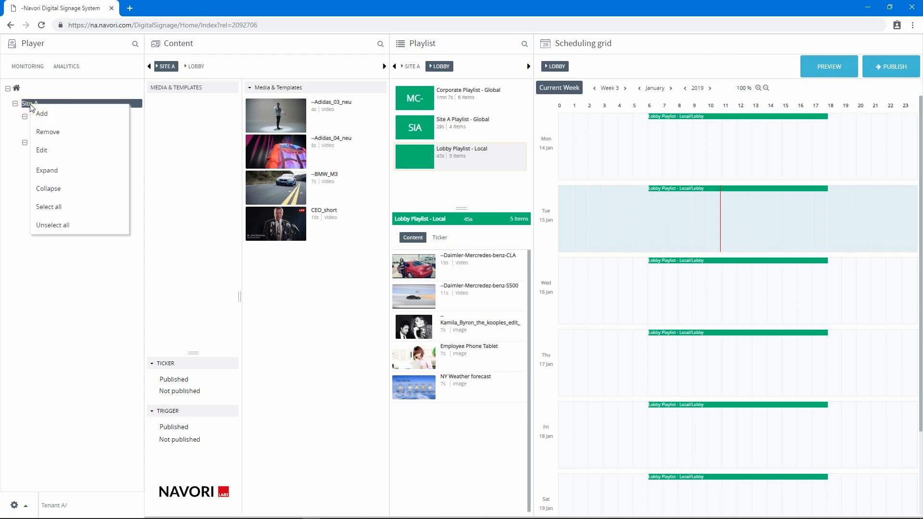
click(40, 115)
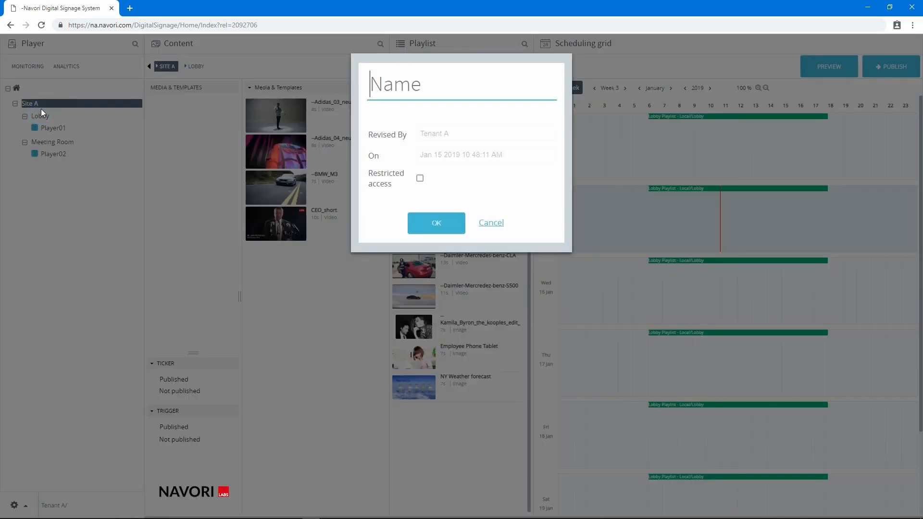
text(Comm)
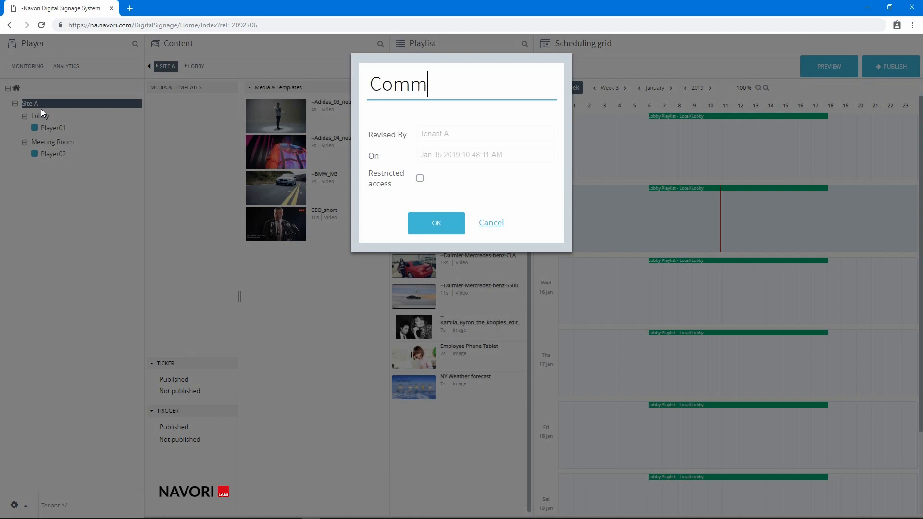
text(on Area)
click(419, 234)
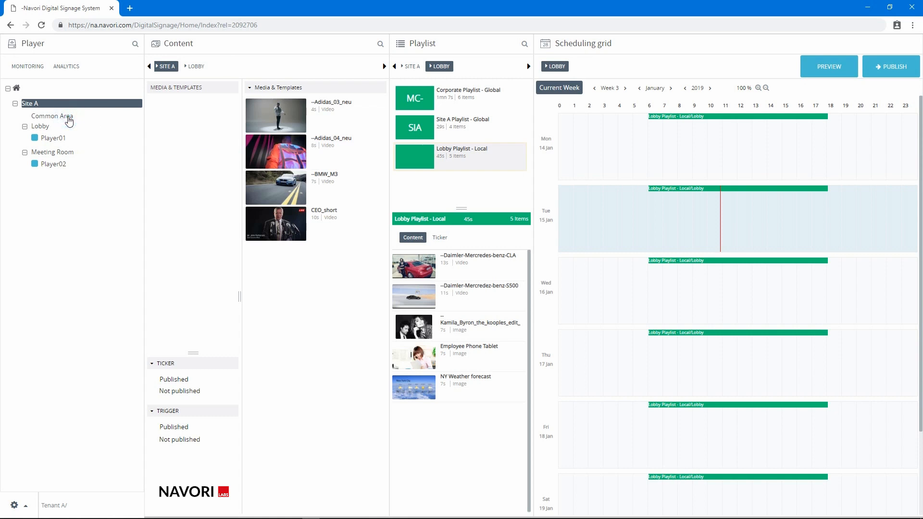
click(69, 118)
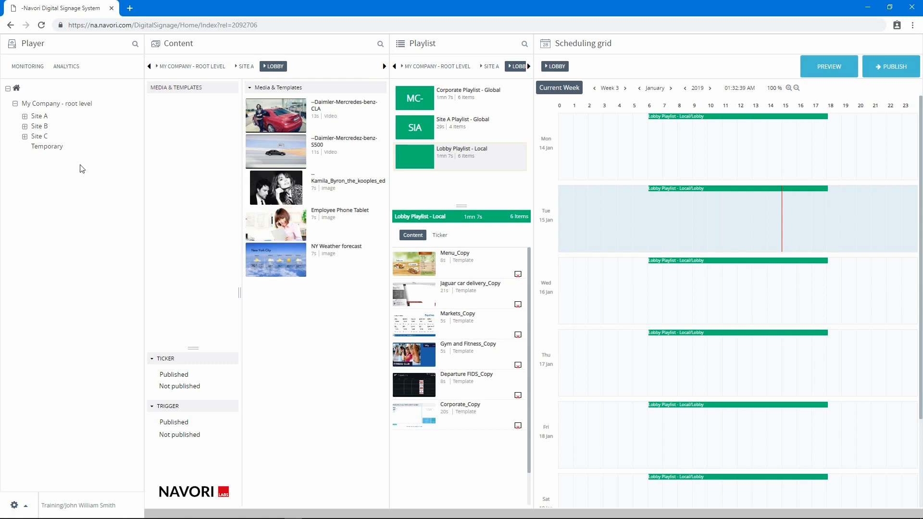
- Move Player01 and Player02 from Site A's Lobby group into the Temporary group
click(24, 118)
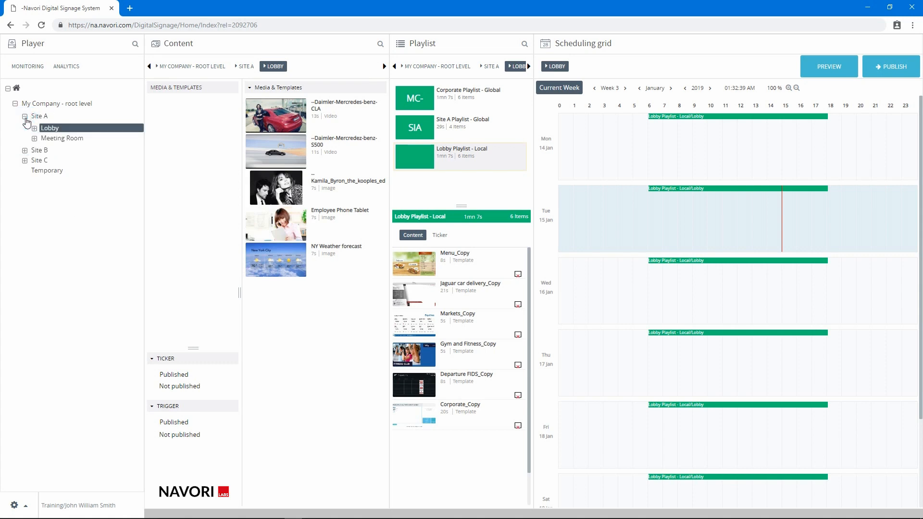
click(35, 129)
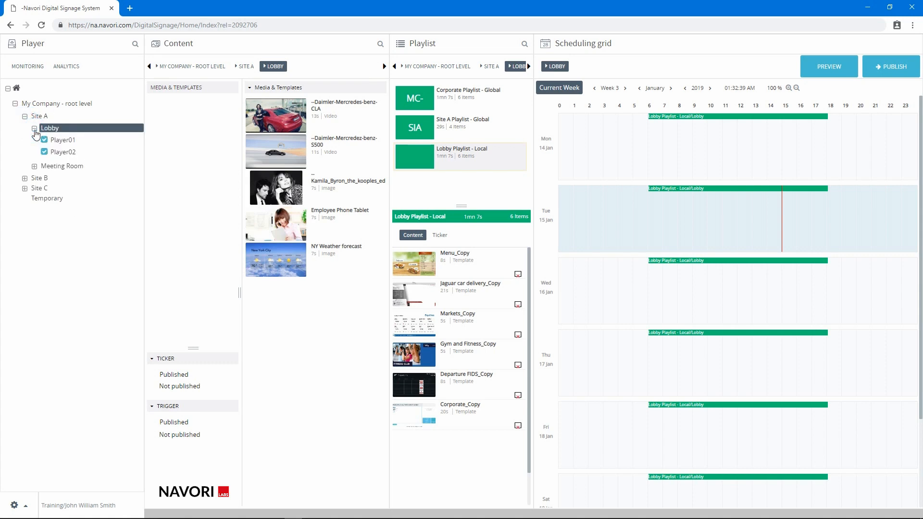
click(35, 167)
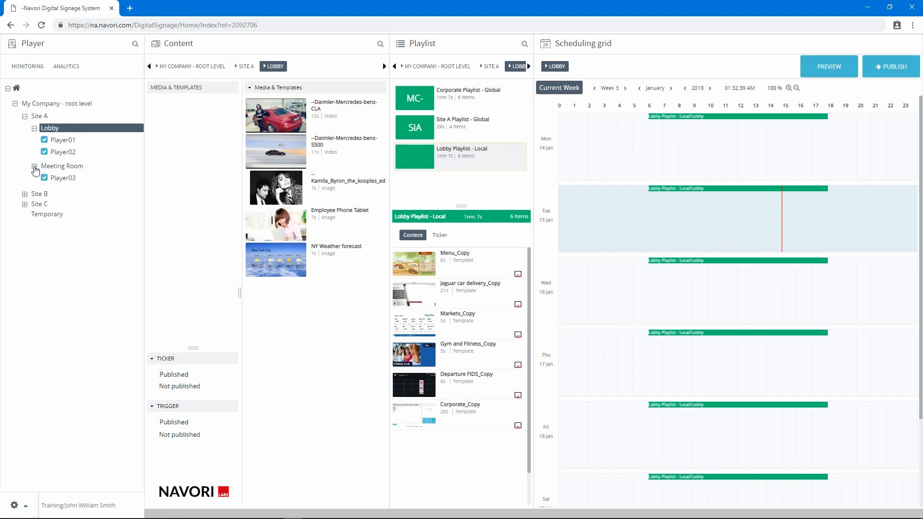
click(65, 142)
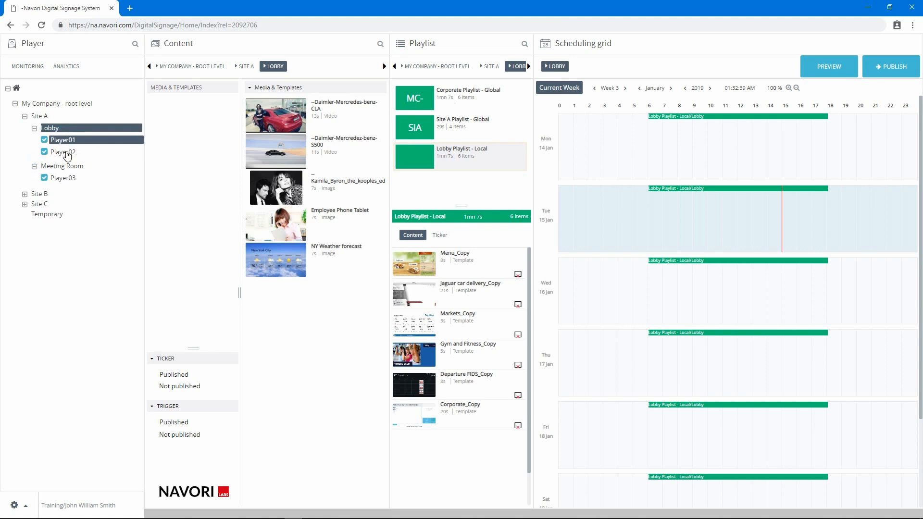
right_click(66, 140)
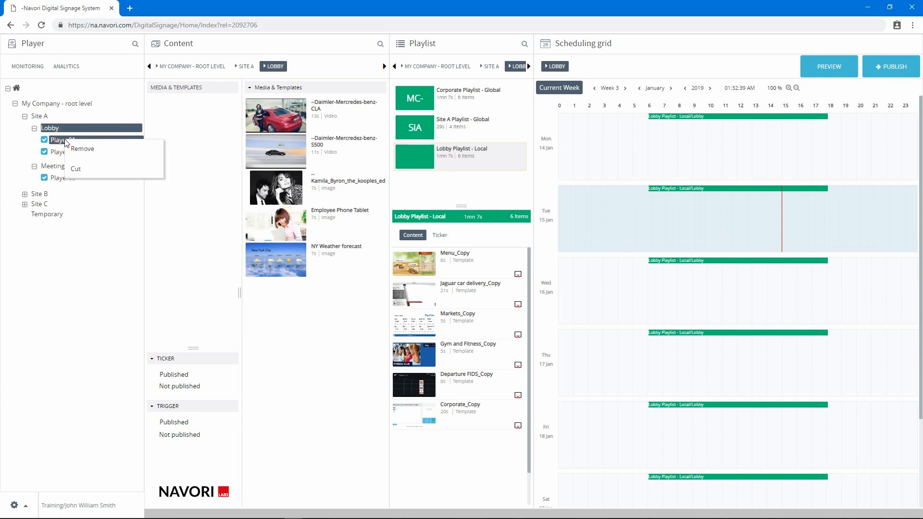
click(76, 170)
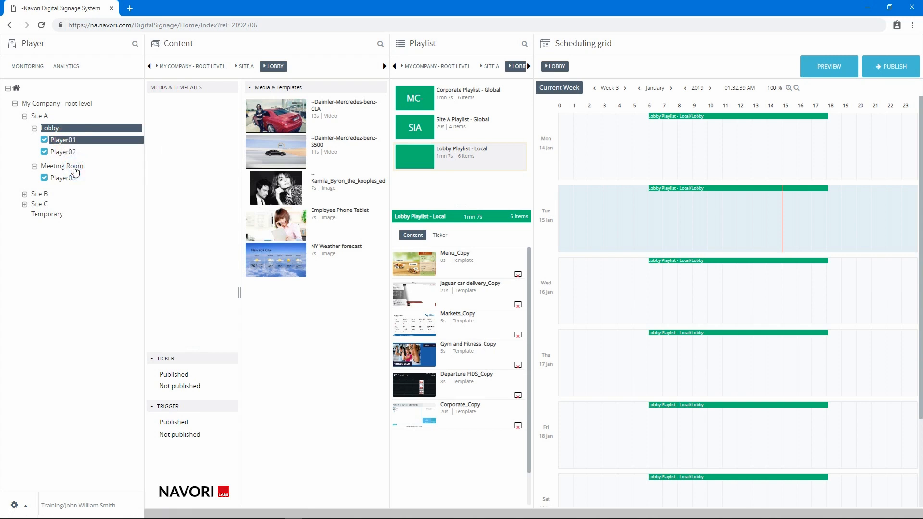
click(36, 215)
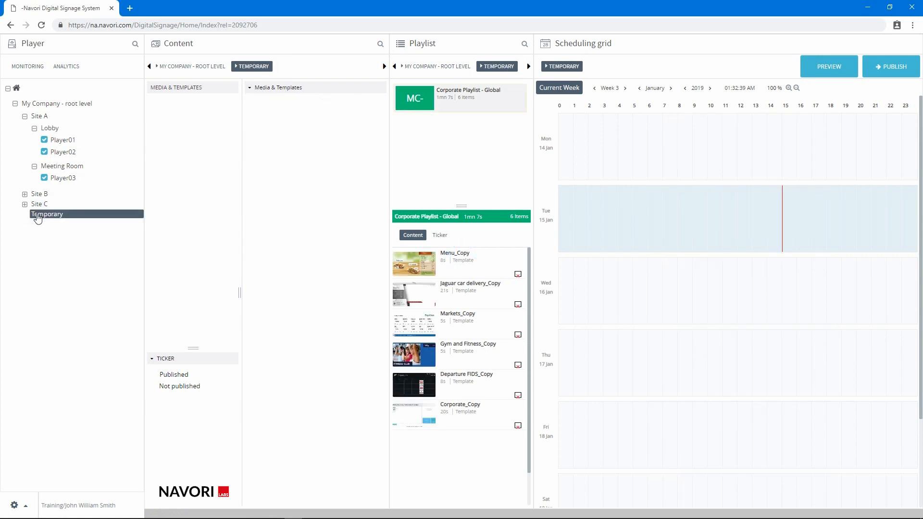
right_click(38, 217)
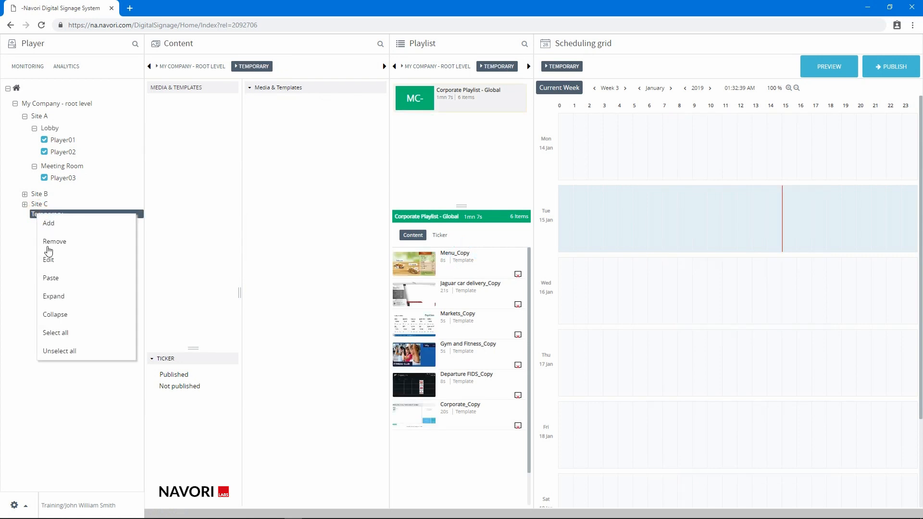
click(51, 279)
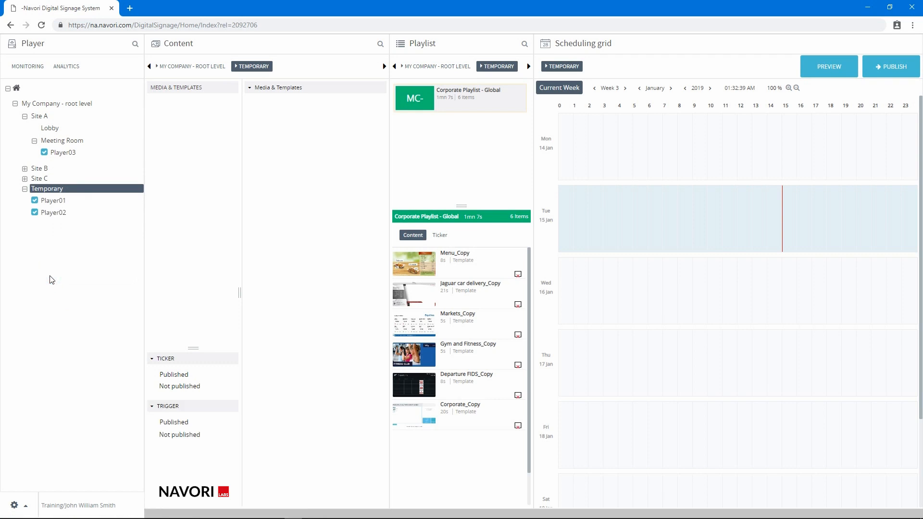
- Add a subgroup named North under Site A's Lobby group
click(50, 128)
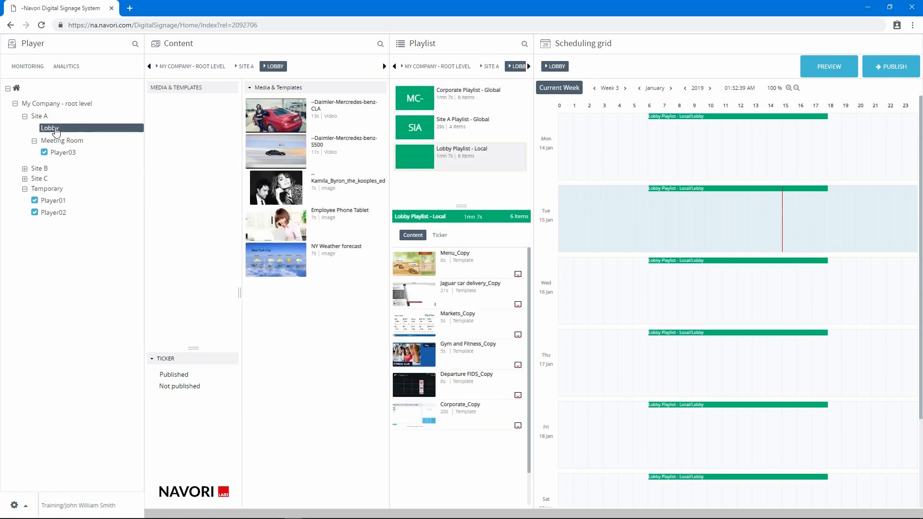
right_click(56, 130)
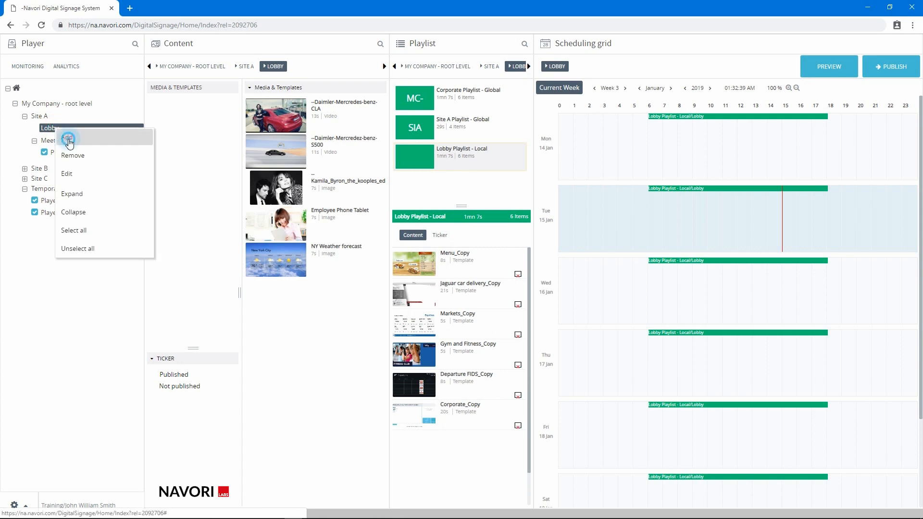
click(64, 137)
text(North)
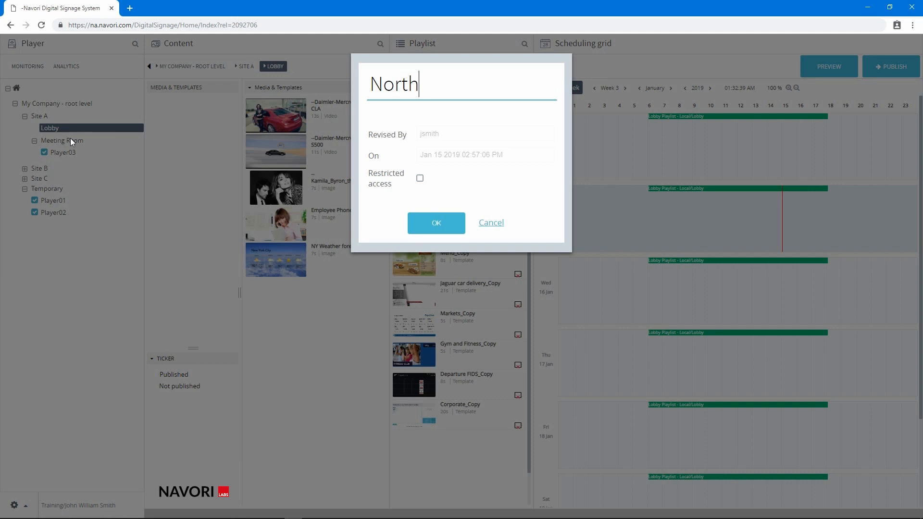
click(422, 222)
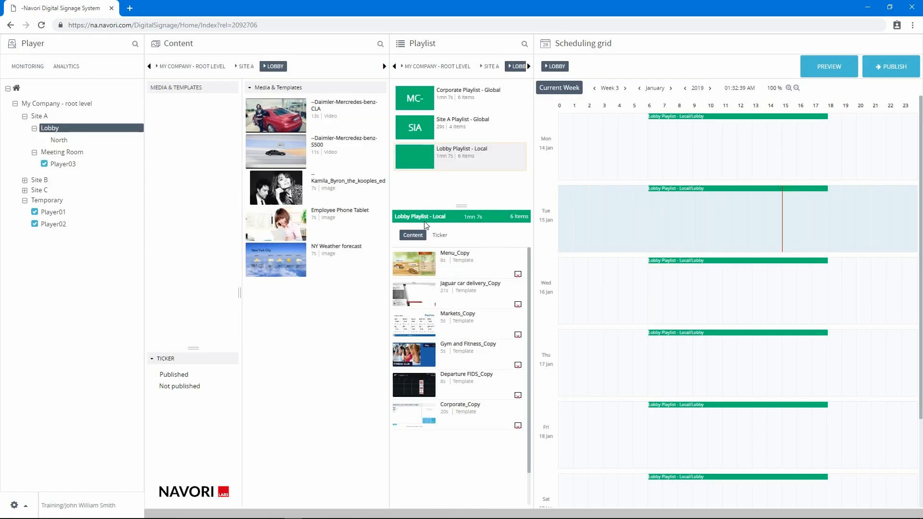
- Add a second subgroup named South under Site A's Lobby group
right_click(46, 130)
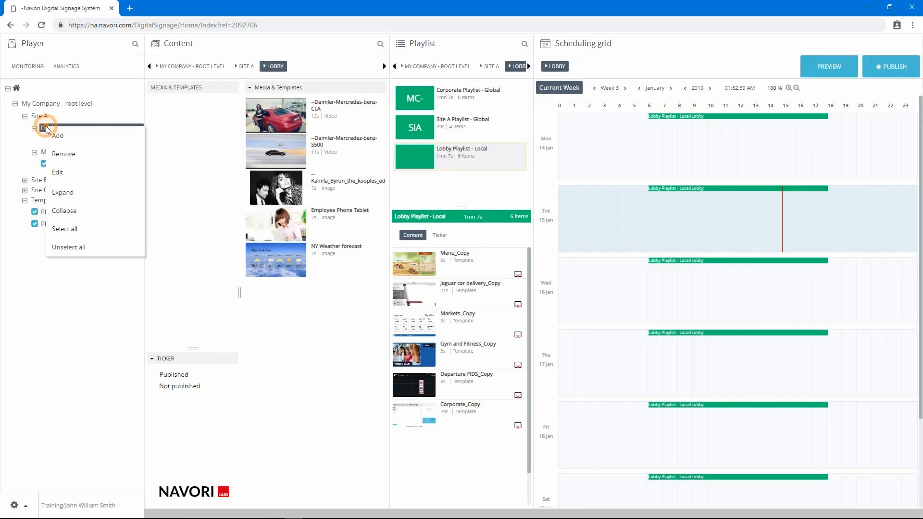
click(52, 135)
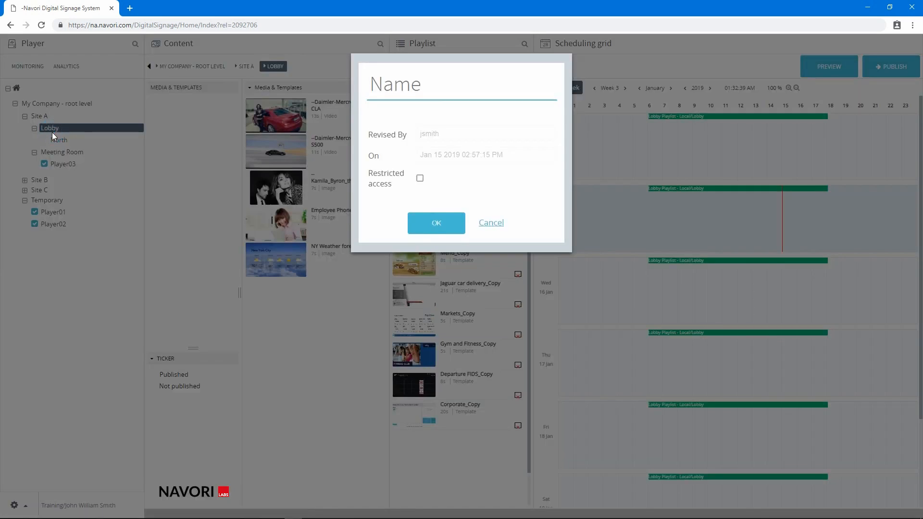
text(South)
click(432, 219)
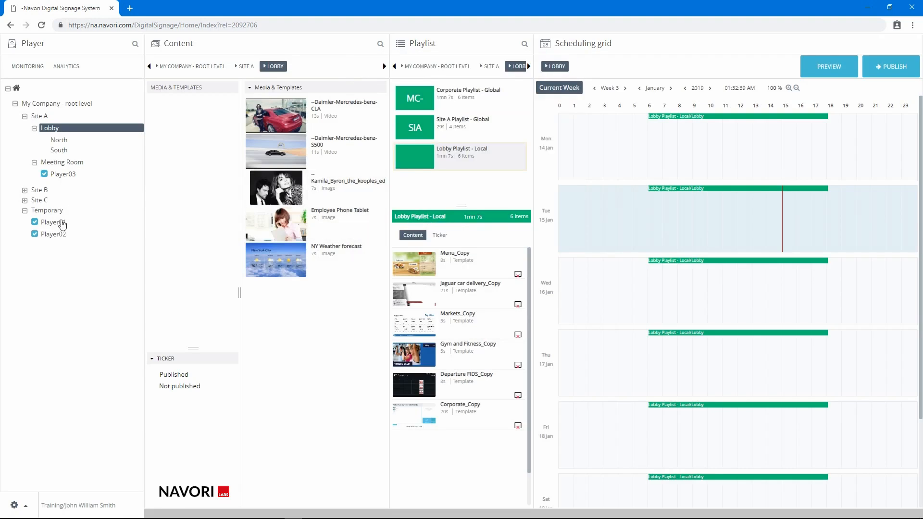
- Deselect Player02 and move Player01 from Temporary into the North subgroup of Site A's Lobby
click(35, 234)
right_click(48, 226)
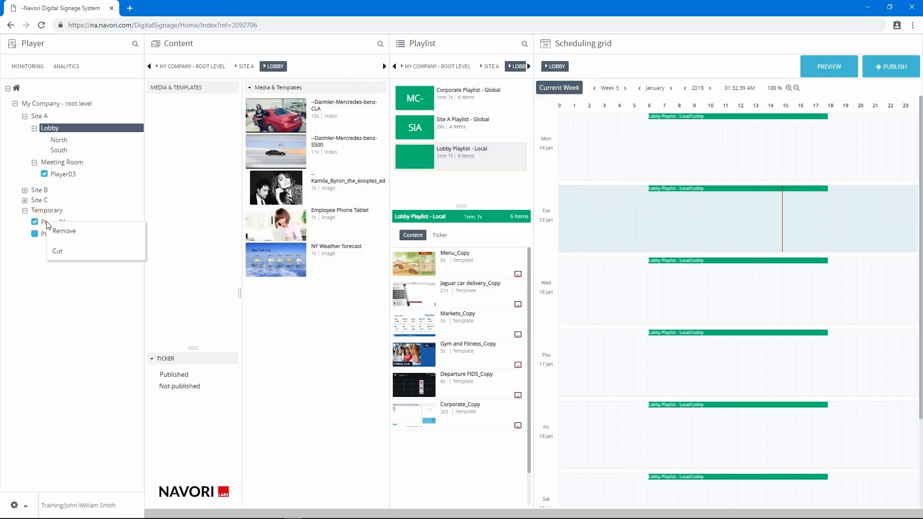
click(62, 249)
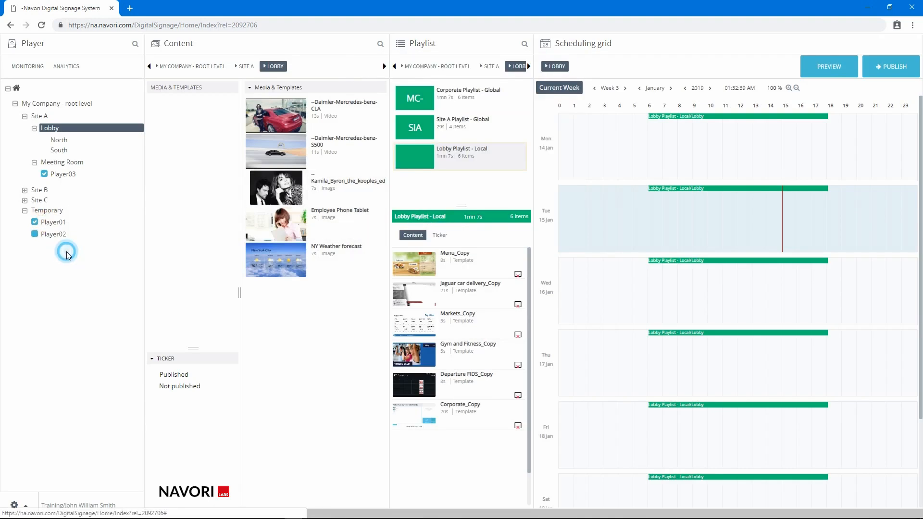
click(61, 140)
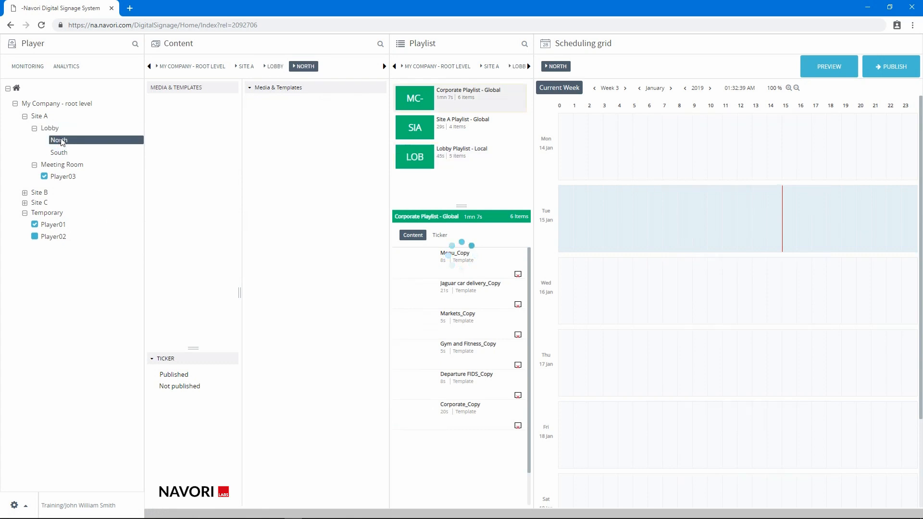
right_click(61, 140)
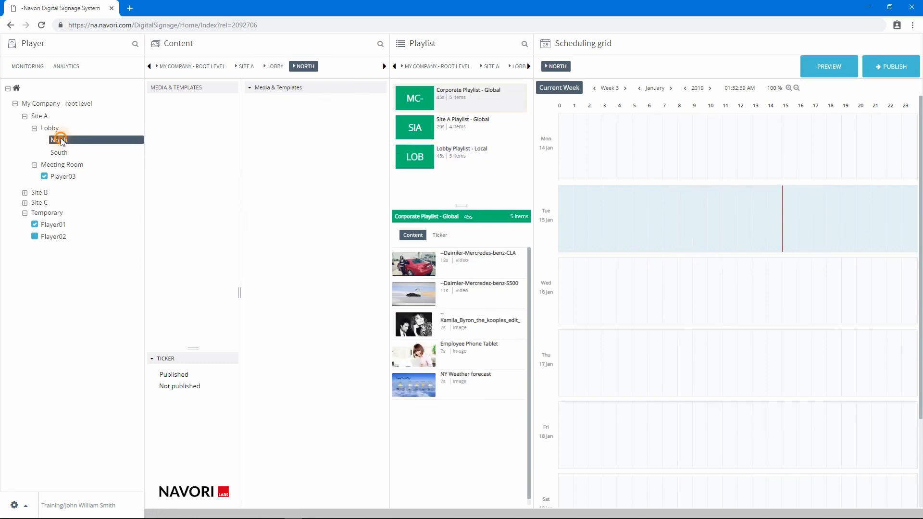
click(81, 206)
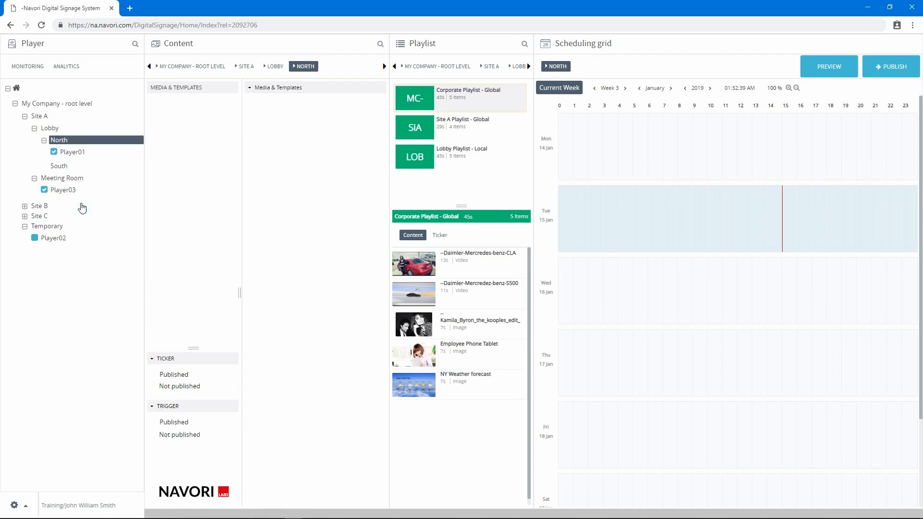
- Move Player02 from Temporary into the South subgroup of Site A's Lobby
right_click(46, 238)
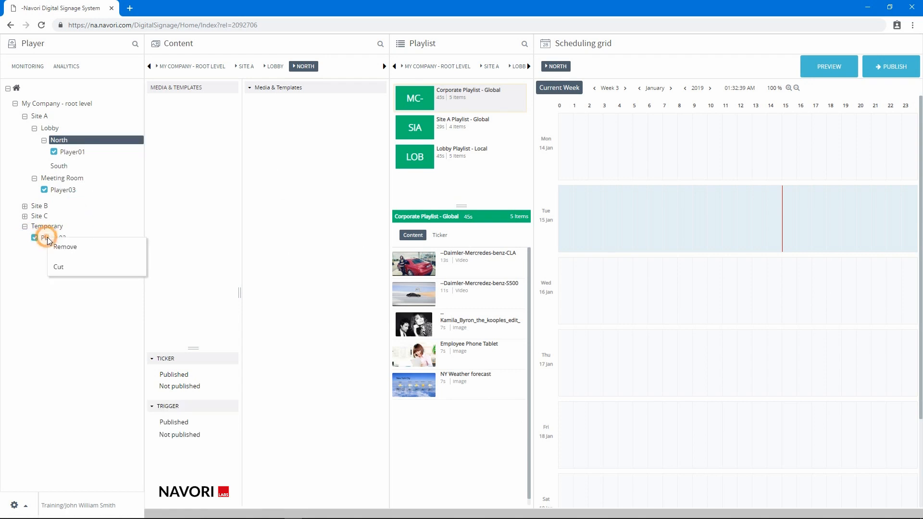
click(60, 268)
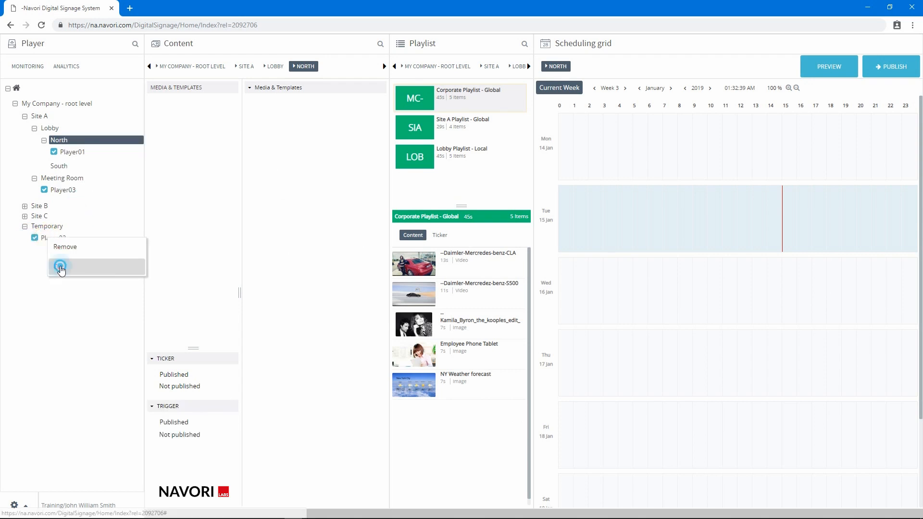
click(60, 166)
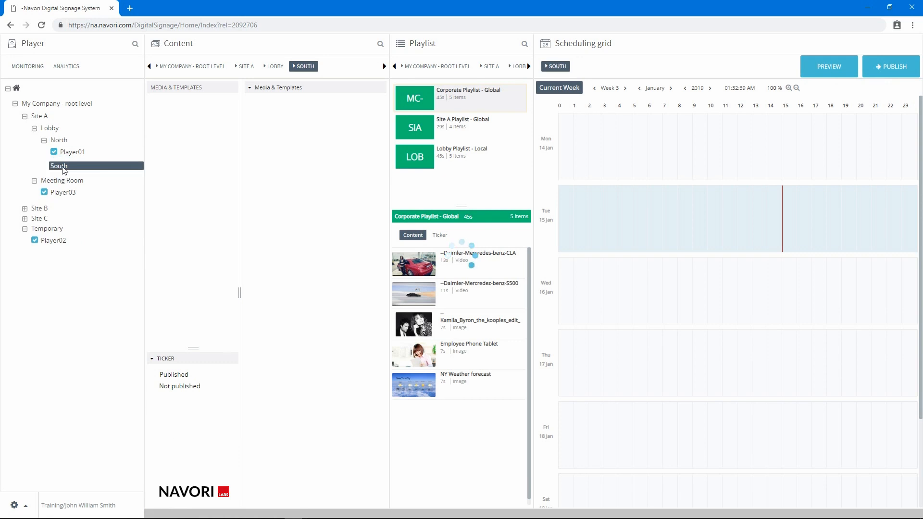
right_click(62, 170)
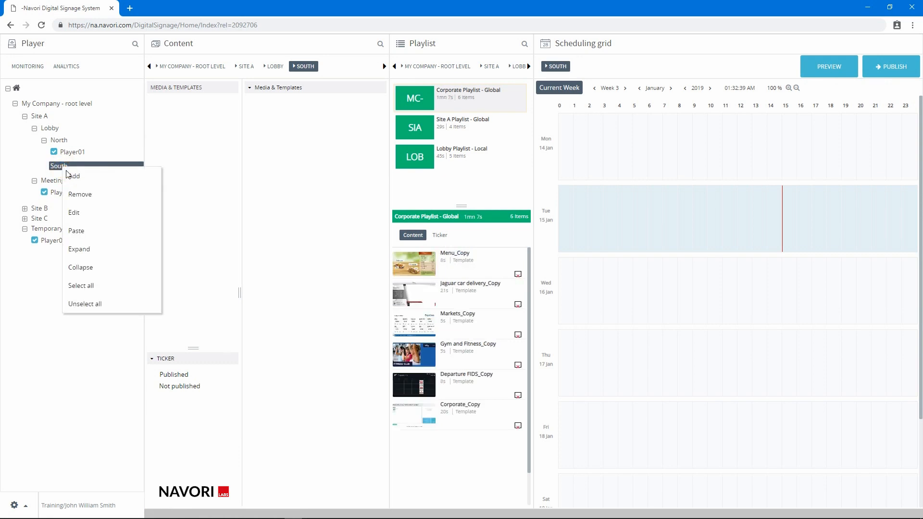
click(81, 230)
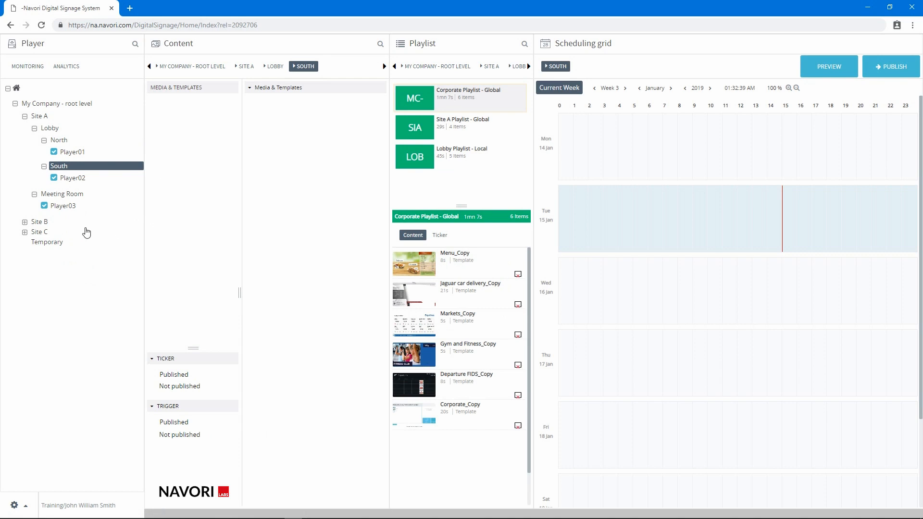
- Examine the content and playlists of the North and Meeting Room groups, and the media stored at Site A level
click(131, 140)
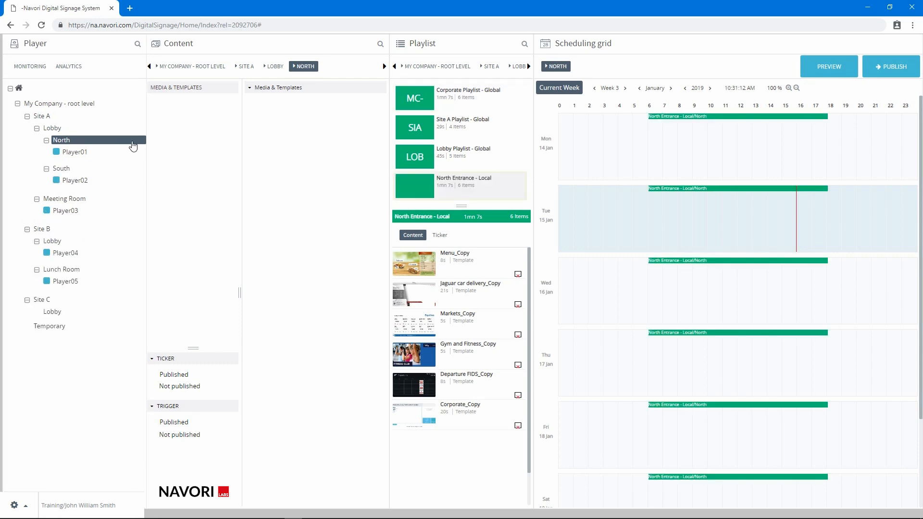
click(72, 199)
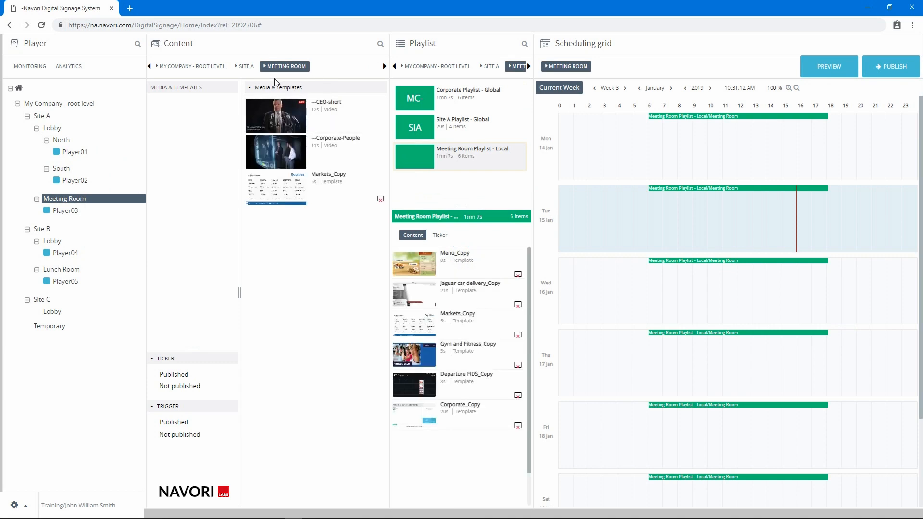
click(529, 67)
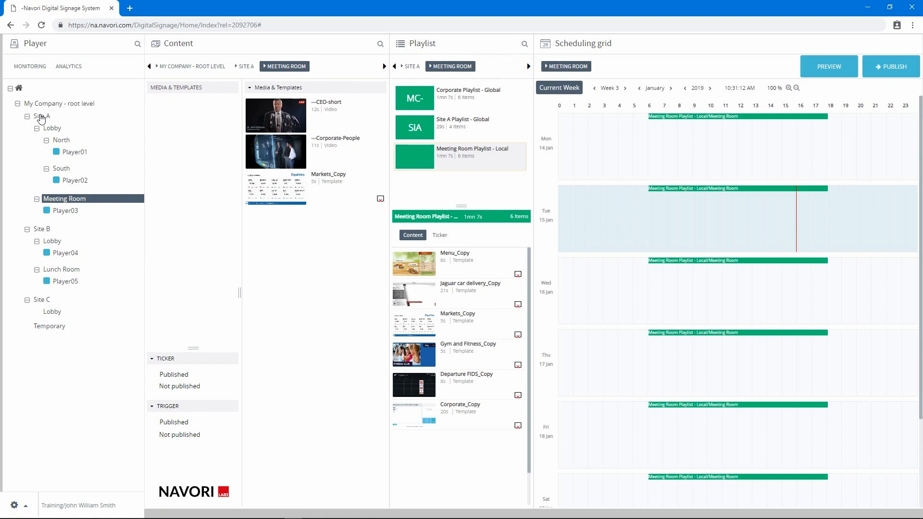
click(41, 117)
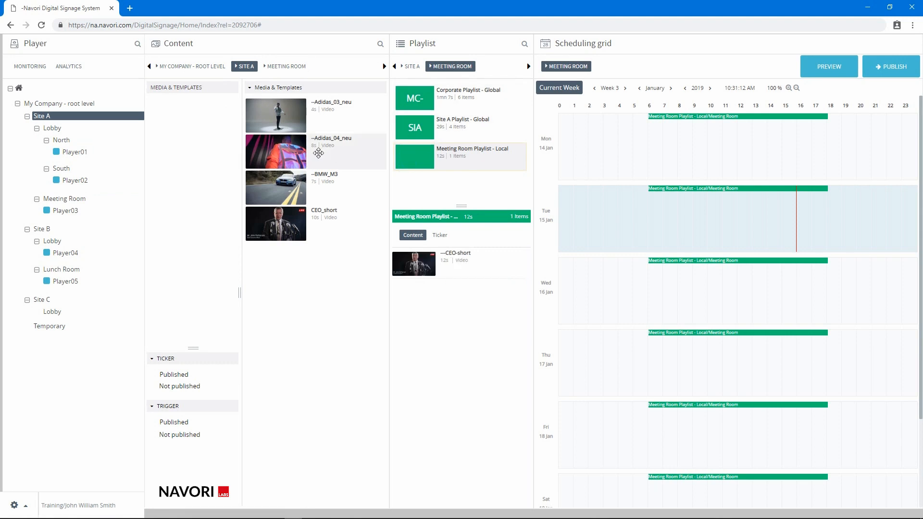
- Add the Site A videos --BMW_M3 and --Adidas_04_neu to Meeting Room Playlist - Local, after --CEO-short
drag(277, 190, 439, 312)
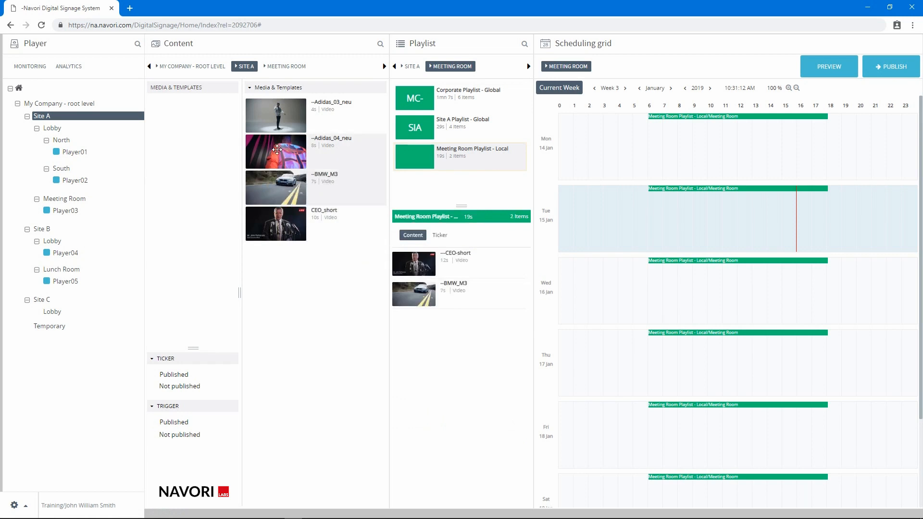
drag(279, 161, 444, 321)
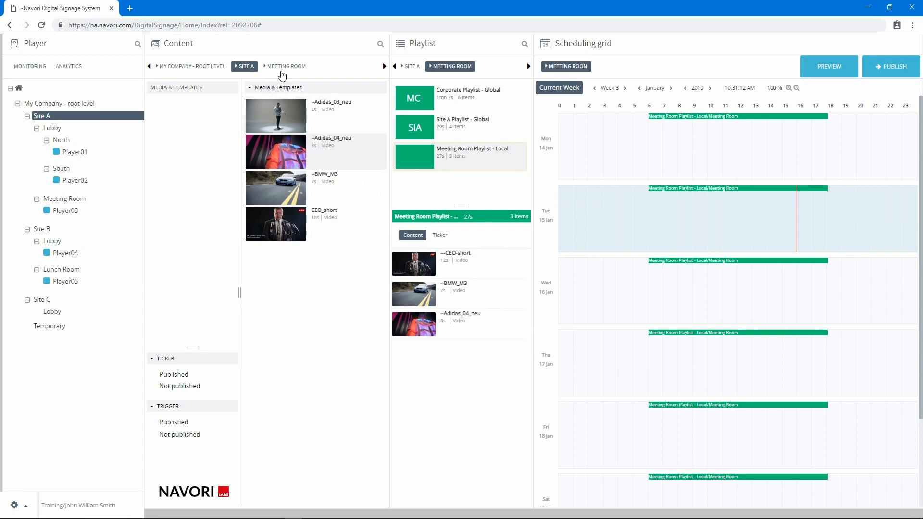
- Review the media stored at the root, Site A and Meeting Room levels, and the contents of Site A Playlist - Global
click(283, 67)
click(201, 68)
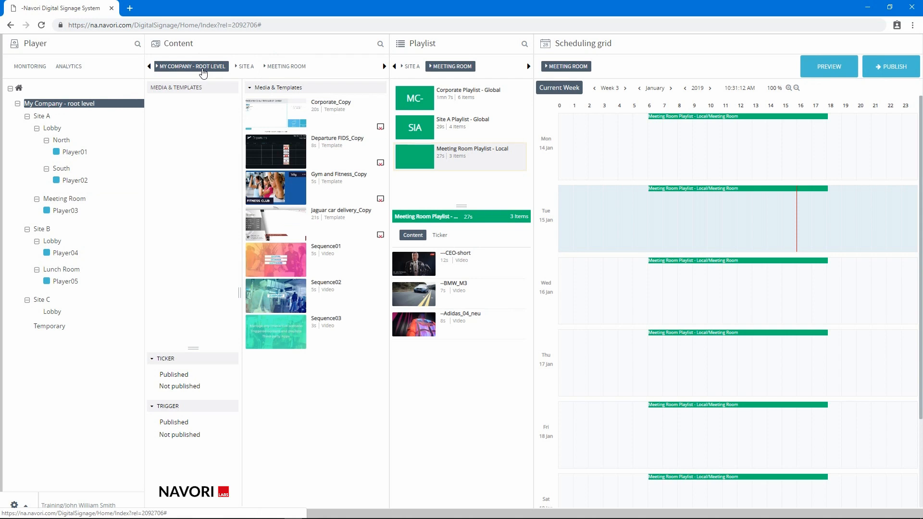
click(415, 67)
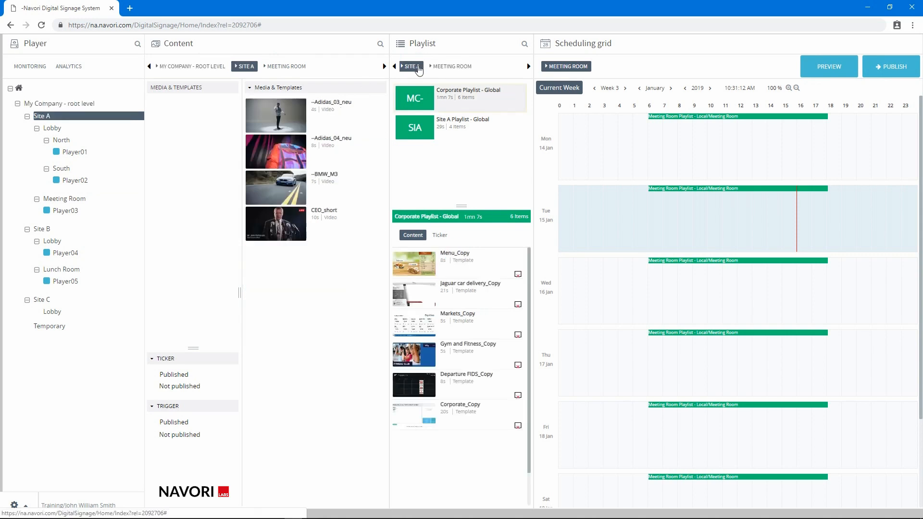
click(420, 130)
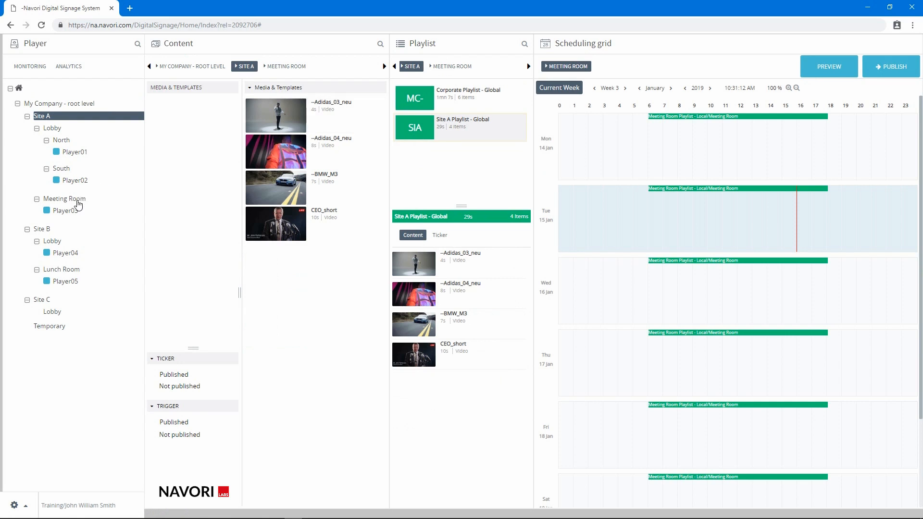
click(64, 198)
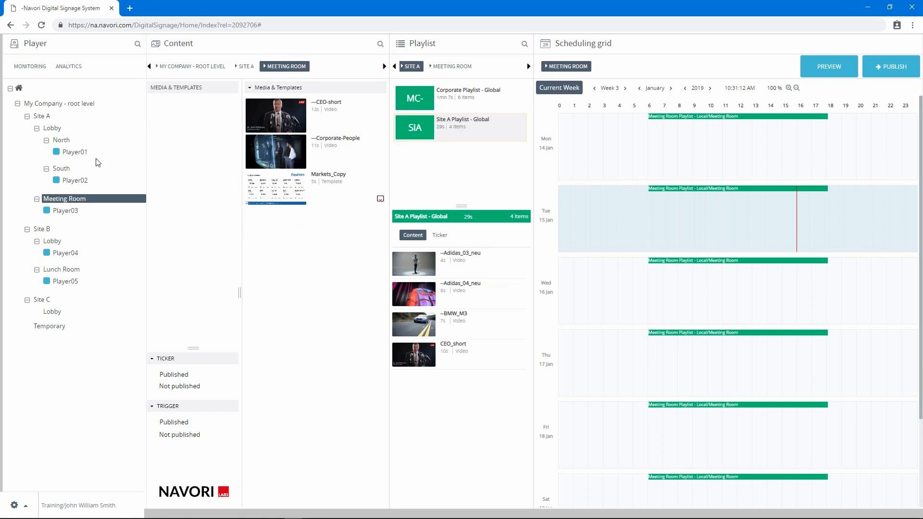
- Search the player tree for Player03, and for groups or players matching Lunch
click(137, 44)
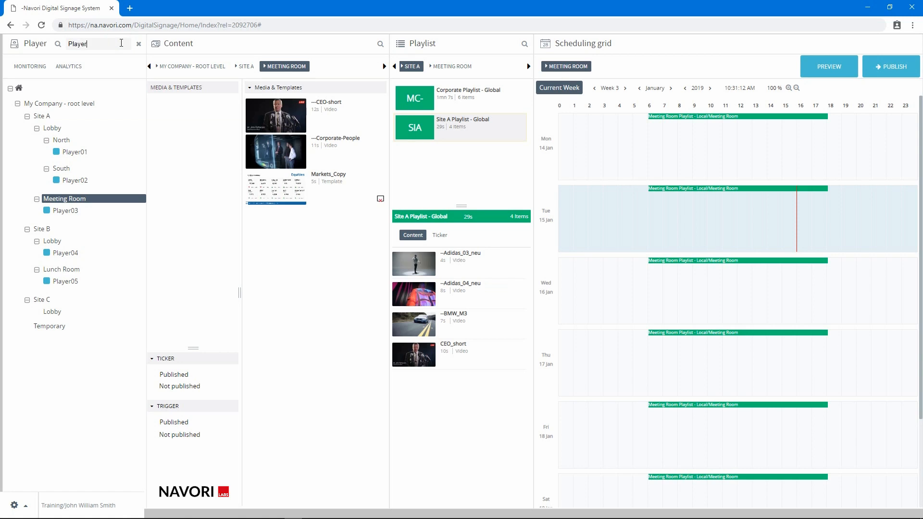
key(Return)
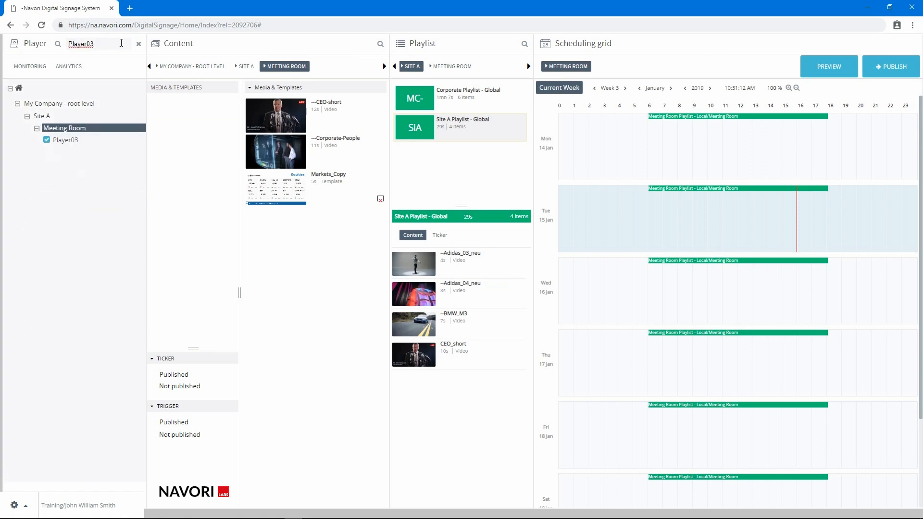
drag(127, 42, 67, 46)
text(Lunch)
key(Return)
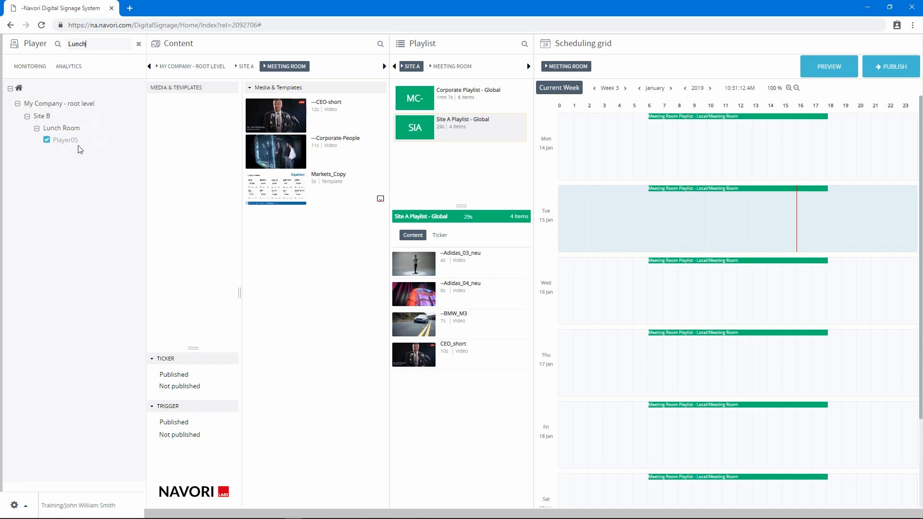
- Search the player tree for Landscape and check the tags in Player02's properties, leaving them without saving
click(98, 42)
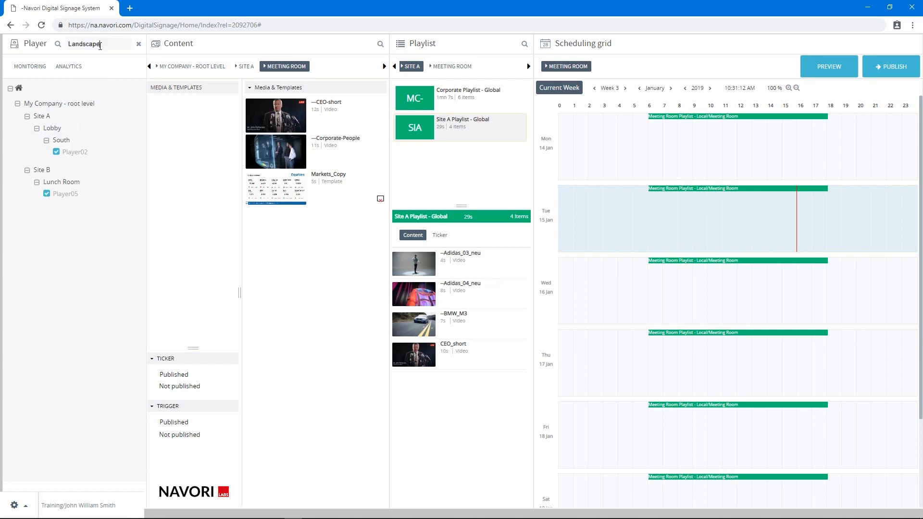
click(76, 153)
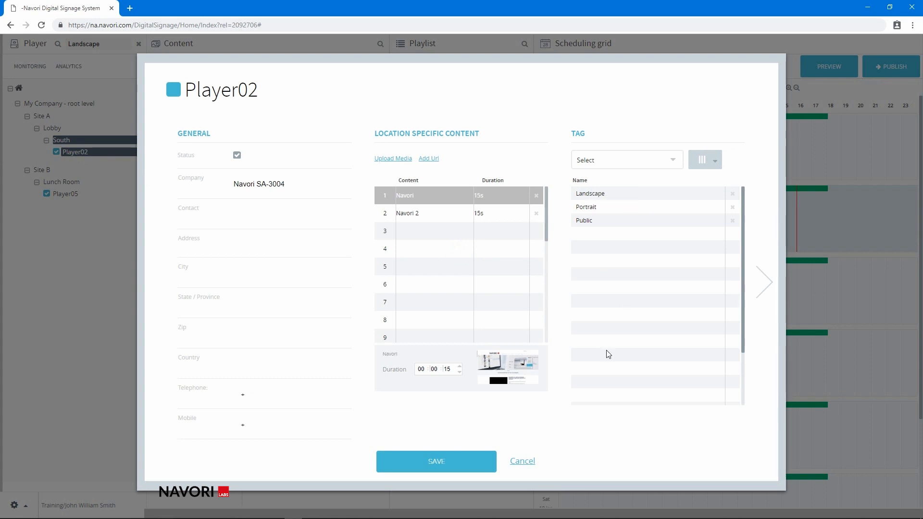
click(517, 462)
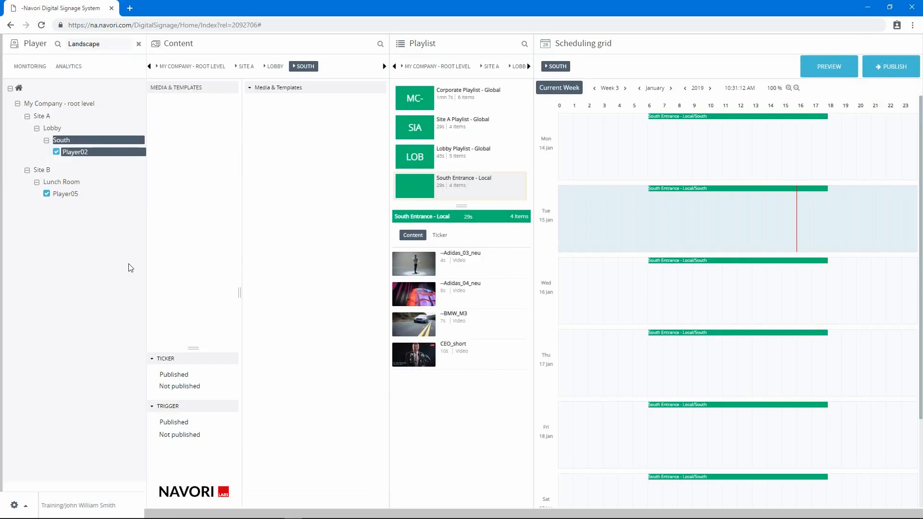
- Check the tags in the properties of Player05 in Site B's Lunch Room, save them, and clear the player search
double_click(70, 195)
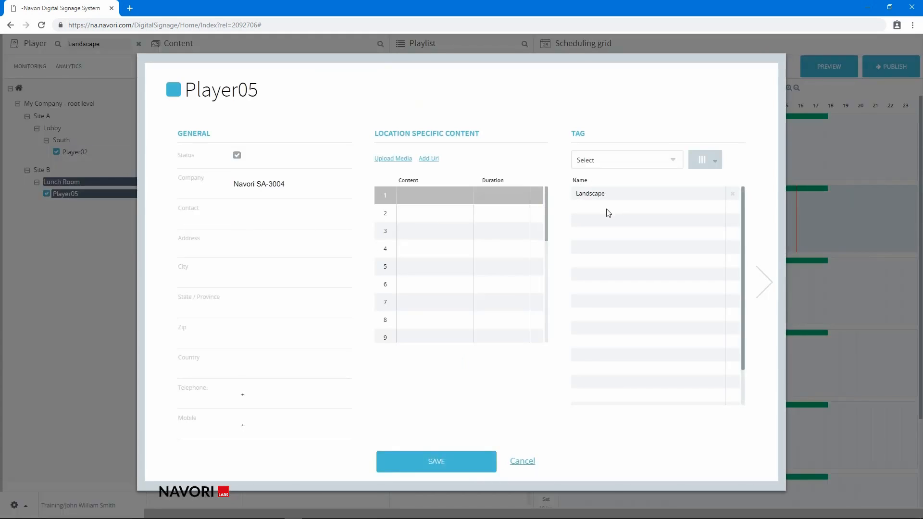
click(443, 464)
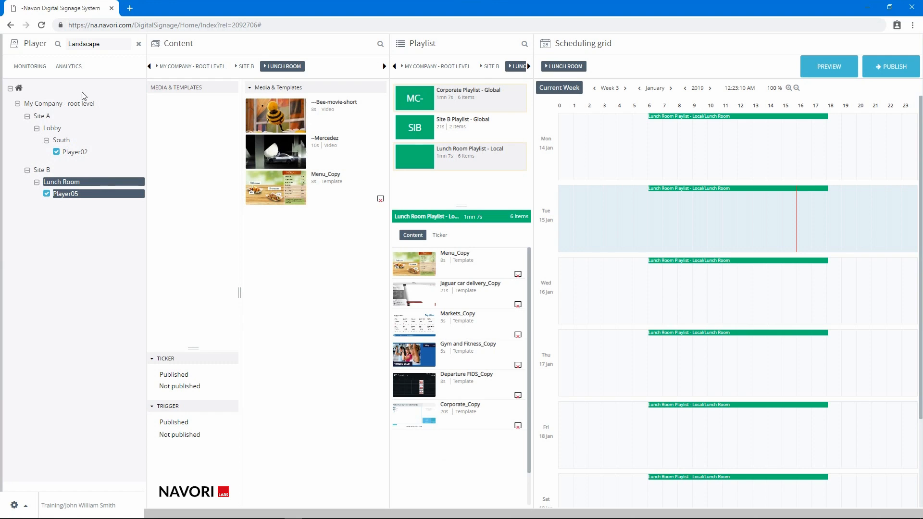
click(139, 44)
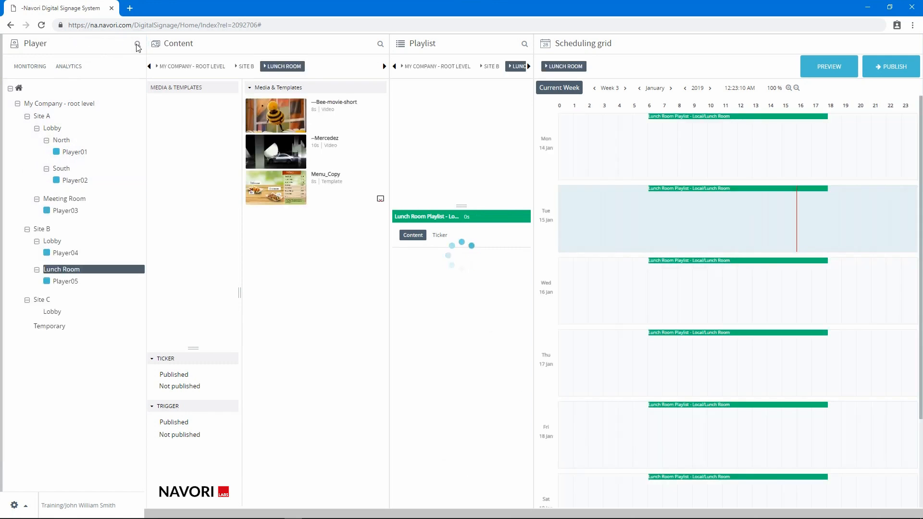
click(138, 46)
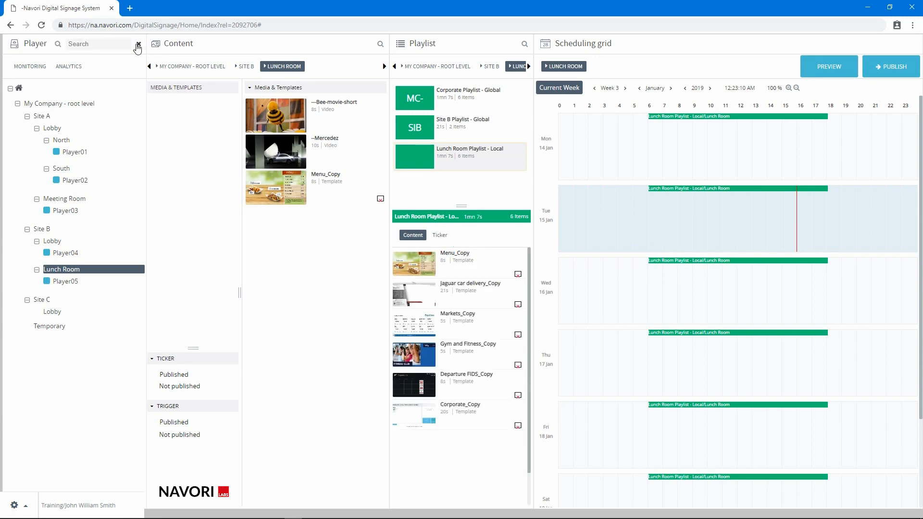